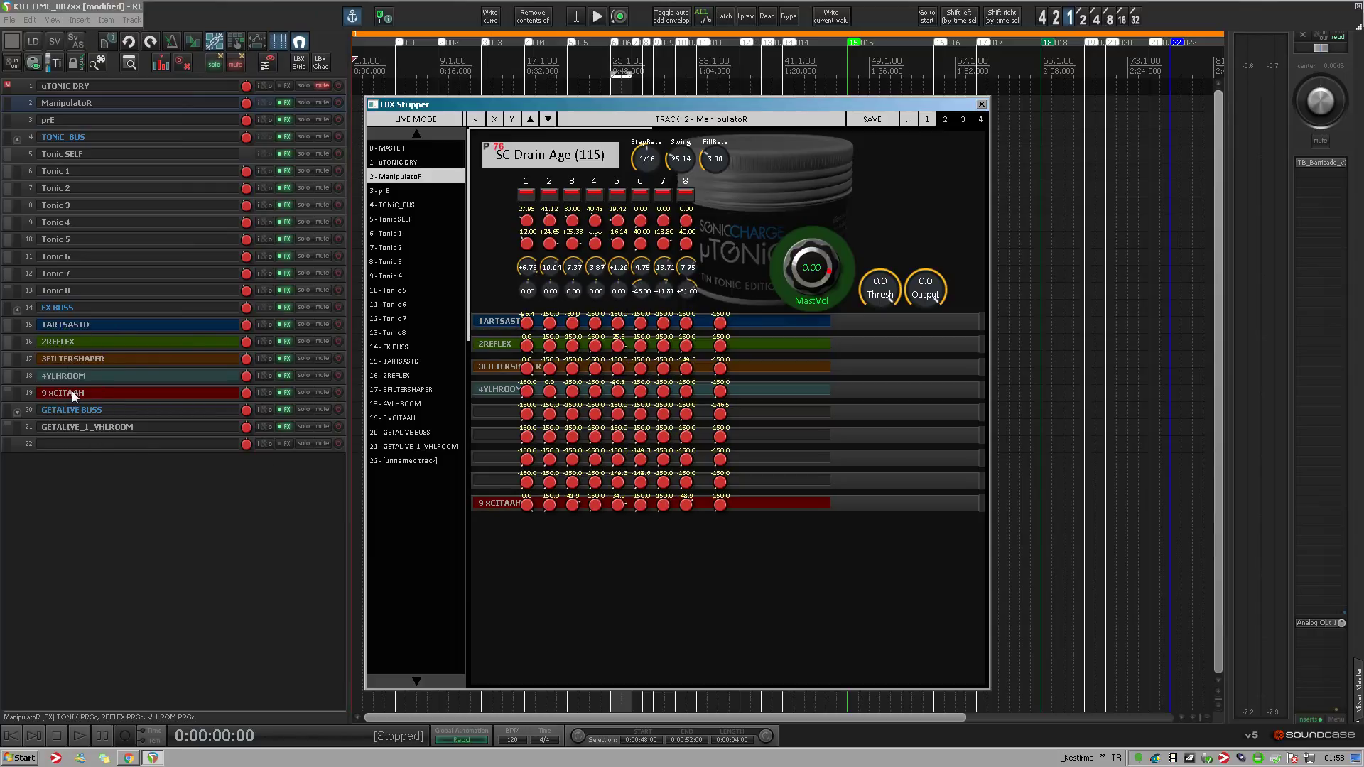
Step: Mute the GETALIVE BUSS and GETALIVE_1_VHLROOM tracks and the unnamed track 22
left_click(322, 410)
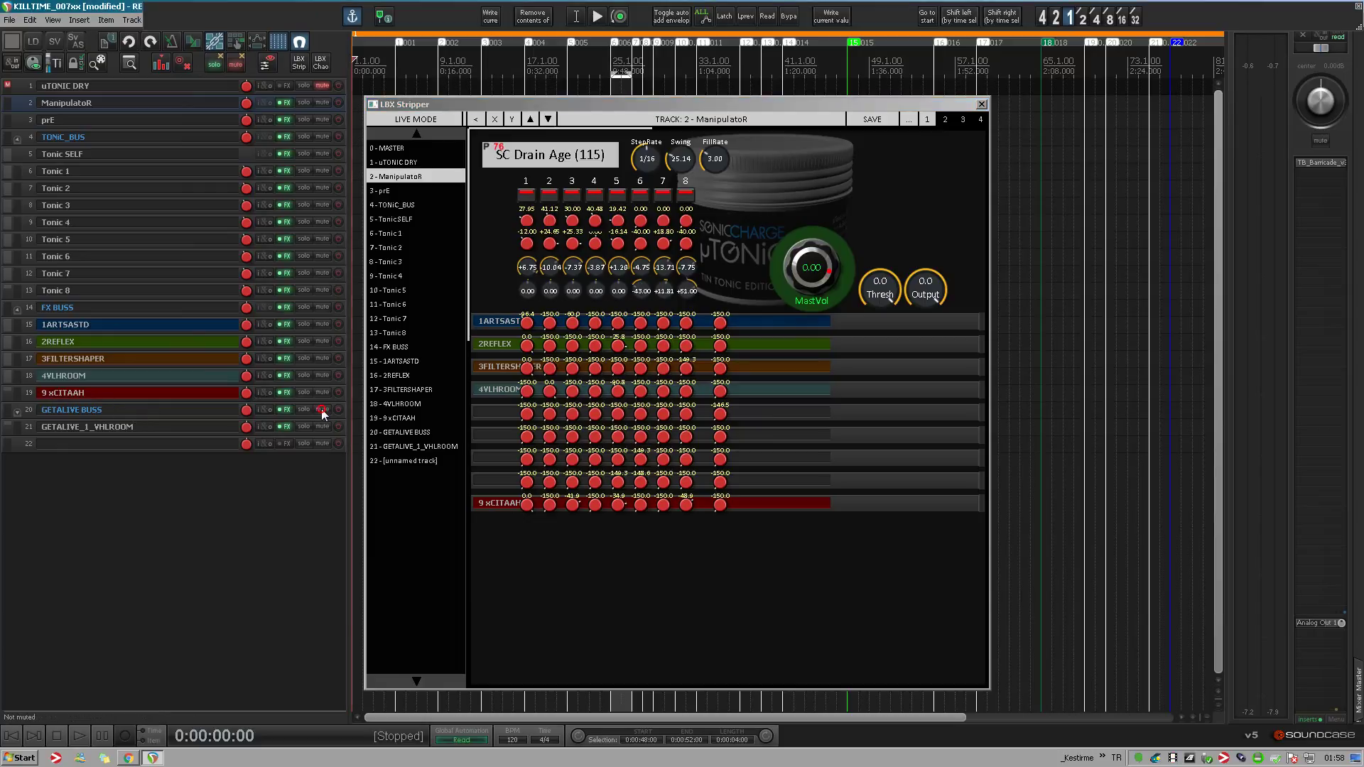
left_click(322, 428)
left_click(322, 444)
Step: Show all active envelopes for all tracks and examine the automation along the whole timeline
left_click_drag(525, 108, 660, 96)
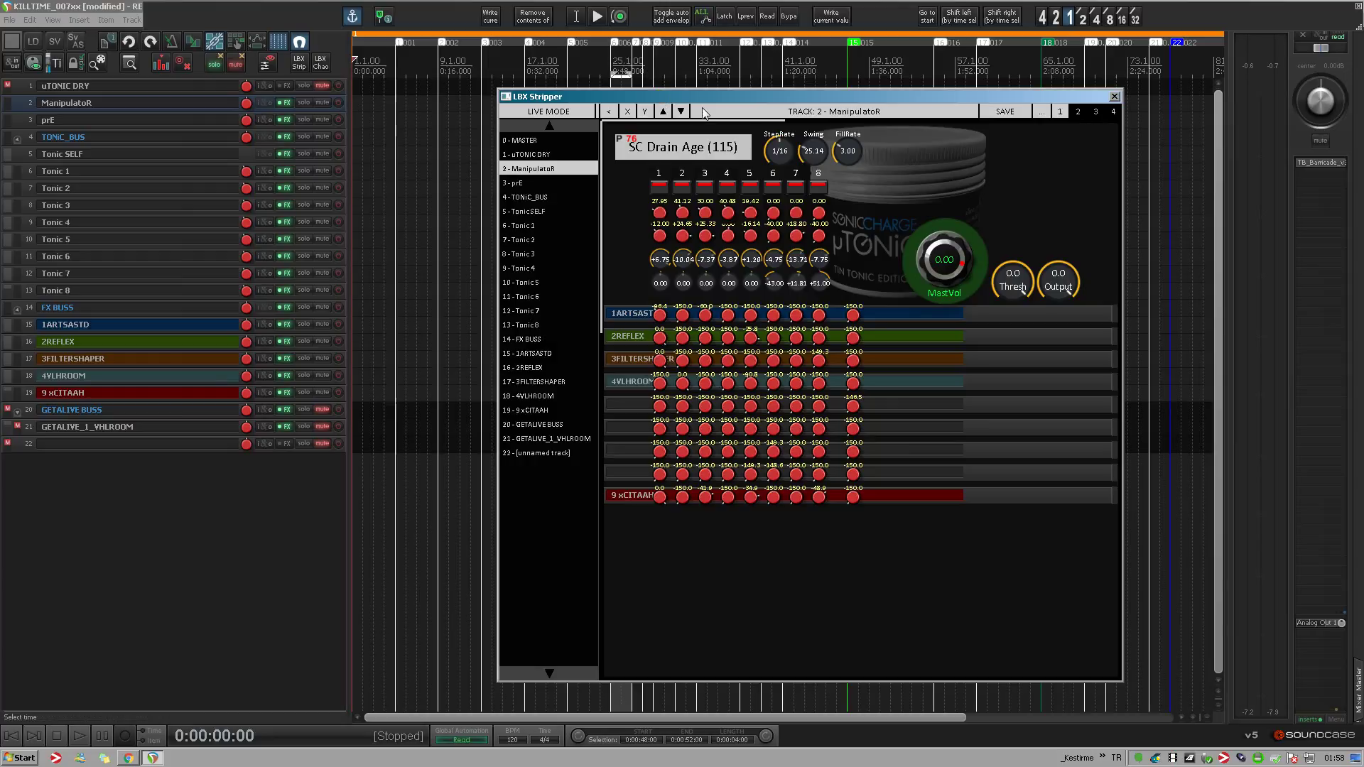
left_click(702, 18)
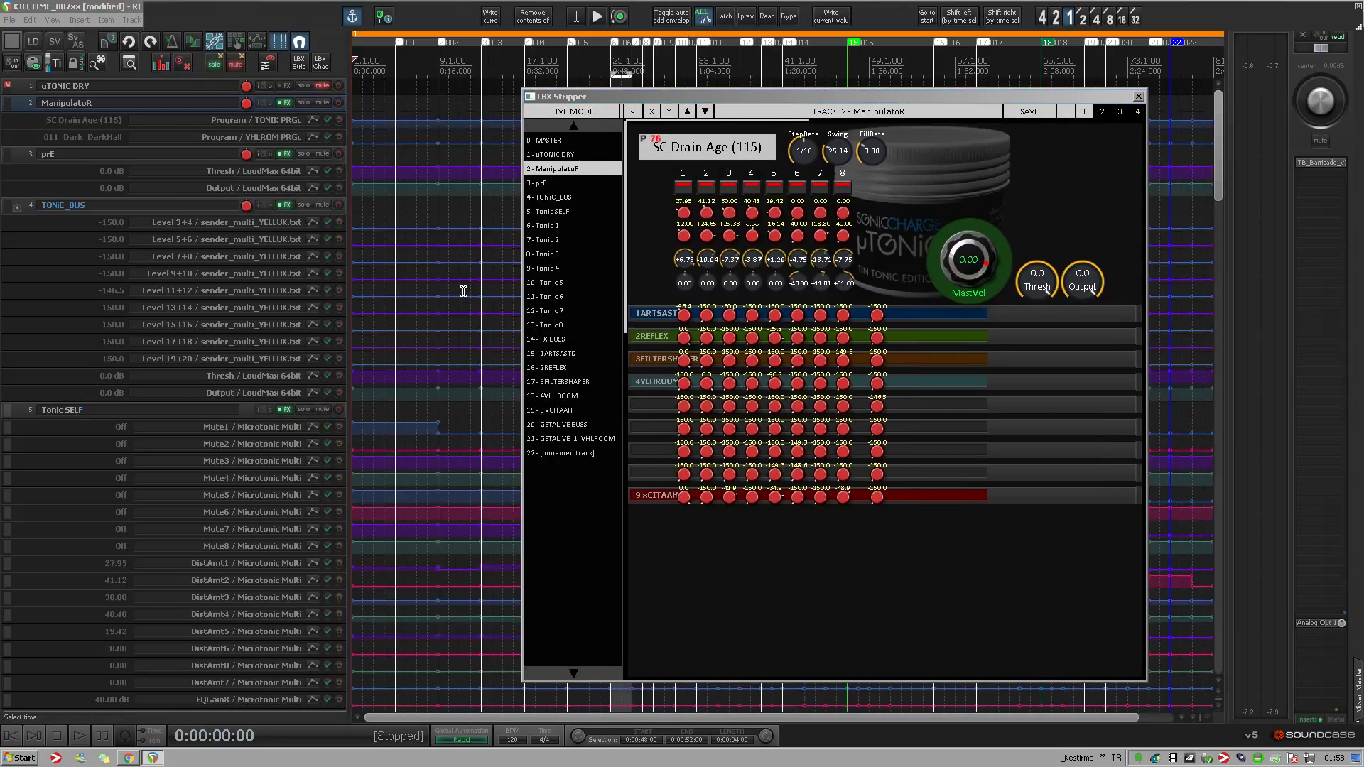
scroll(430, 363, "down", 4)
scroll(430, 364, "up", 6)
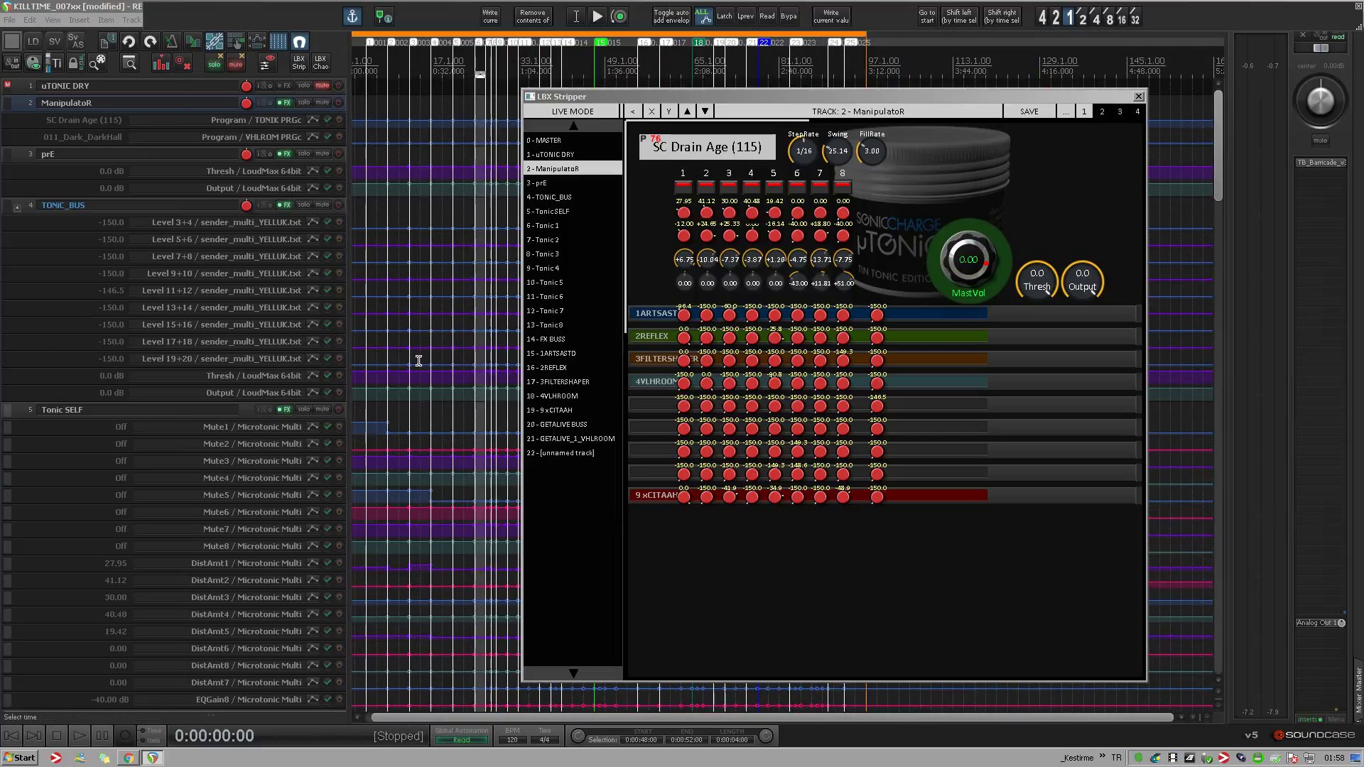
scroll(457, 344, "down", 2)
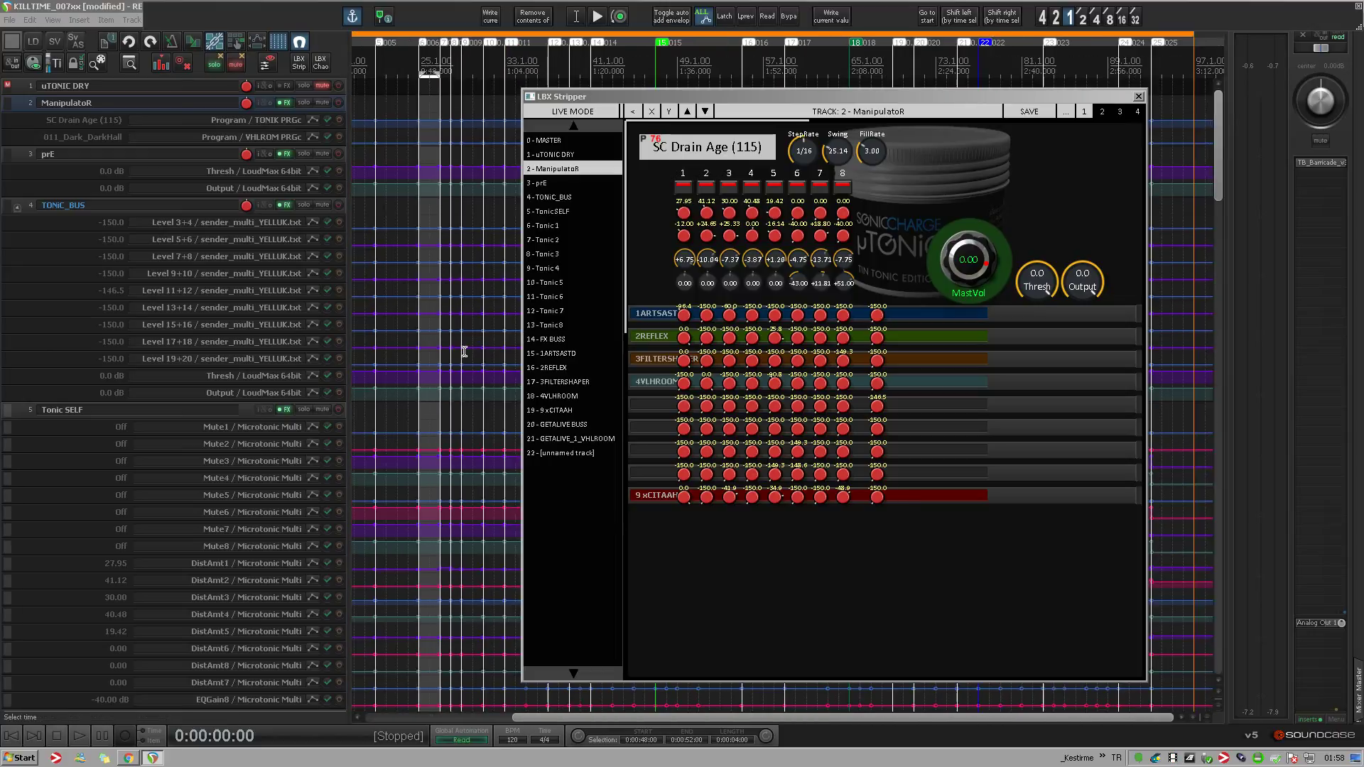
scroll(1169, 516, "up", 4)
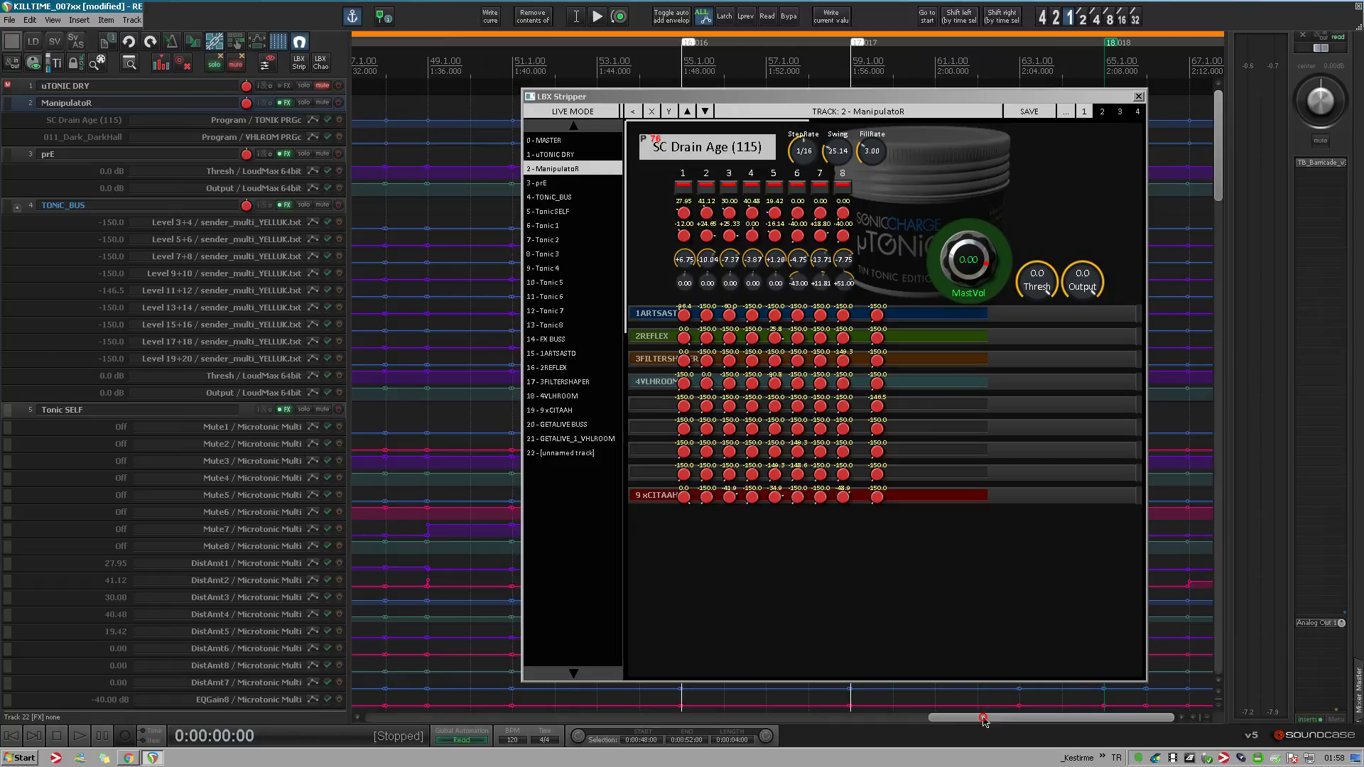
scroll(1169, 516, "down", 4)
left_click_drag(657, 716, 854, 717)
Step: Reposition and widen the LBX Stripper window so that the controls of all the effects fit inside it
left_click_drag(1005, 95, 1058, 71)
left_click_drag(1219, 108, 1213, 57)
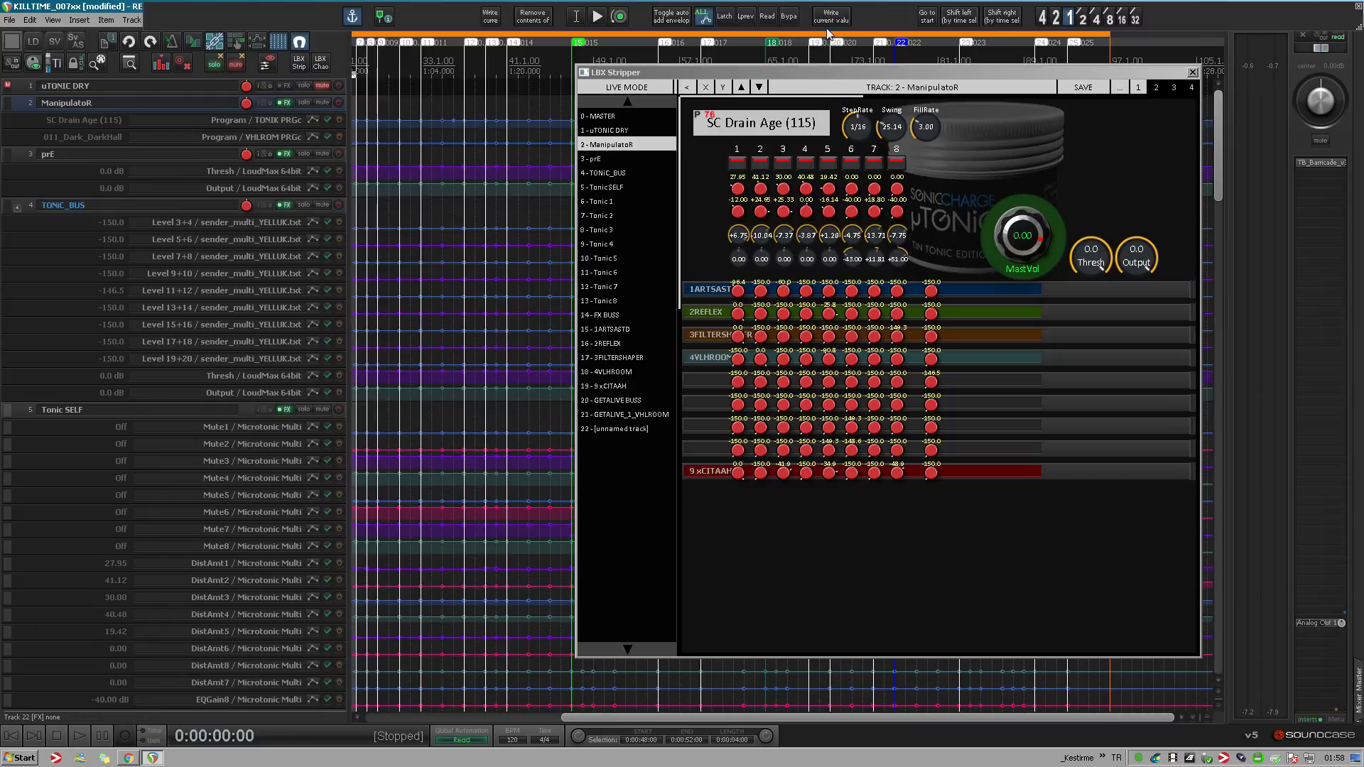
left_click_drag(813, 71, 278, 94)
left_click_drag(666, 157, 1247, 149)
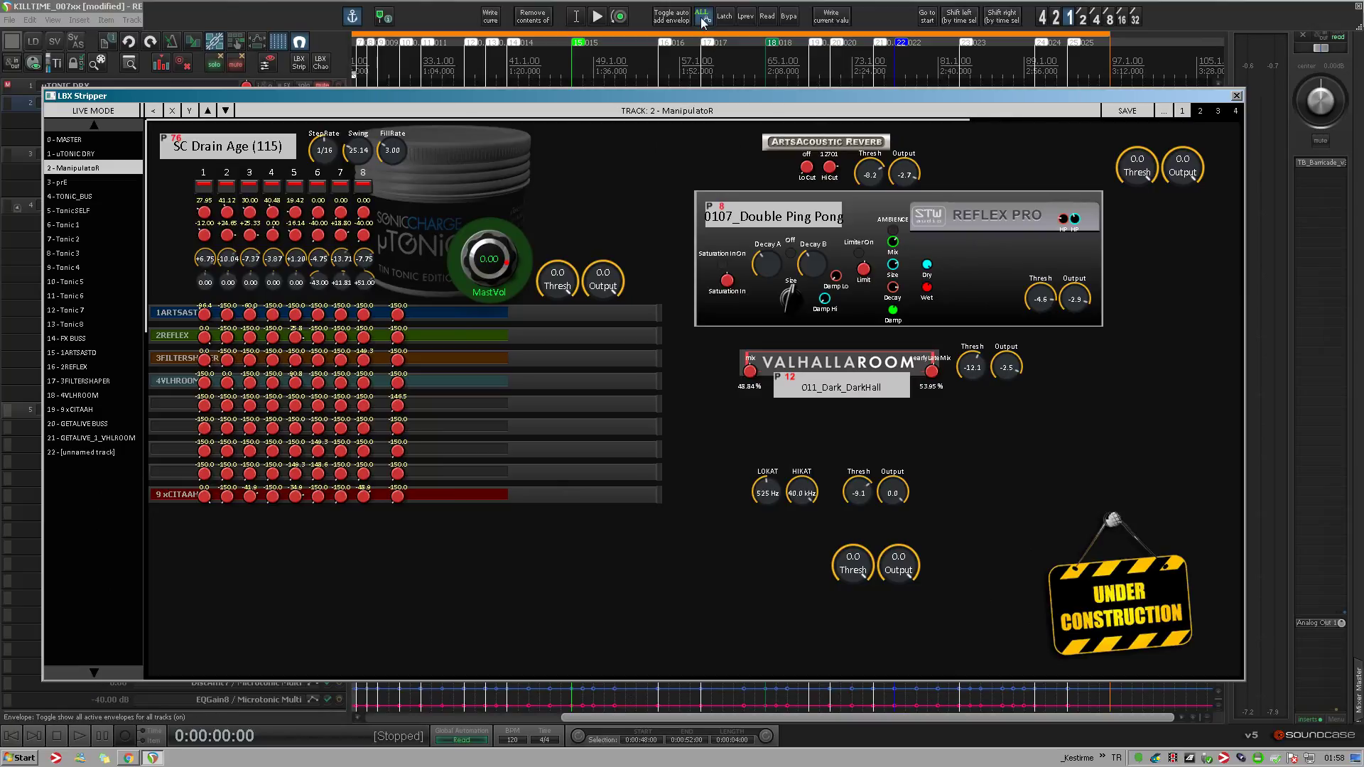
Step: Hide the track list in LBX Stripper and narrow its window to fit the remaining controls
left_click_drag(686, 95, 751, 86)
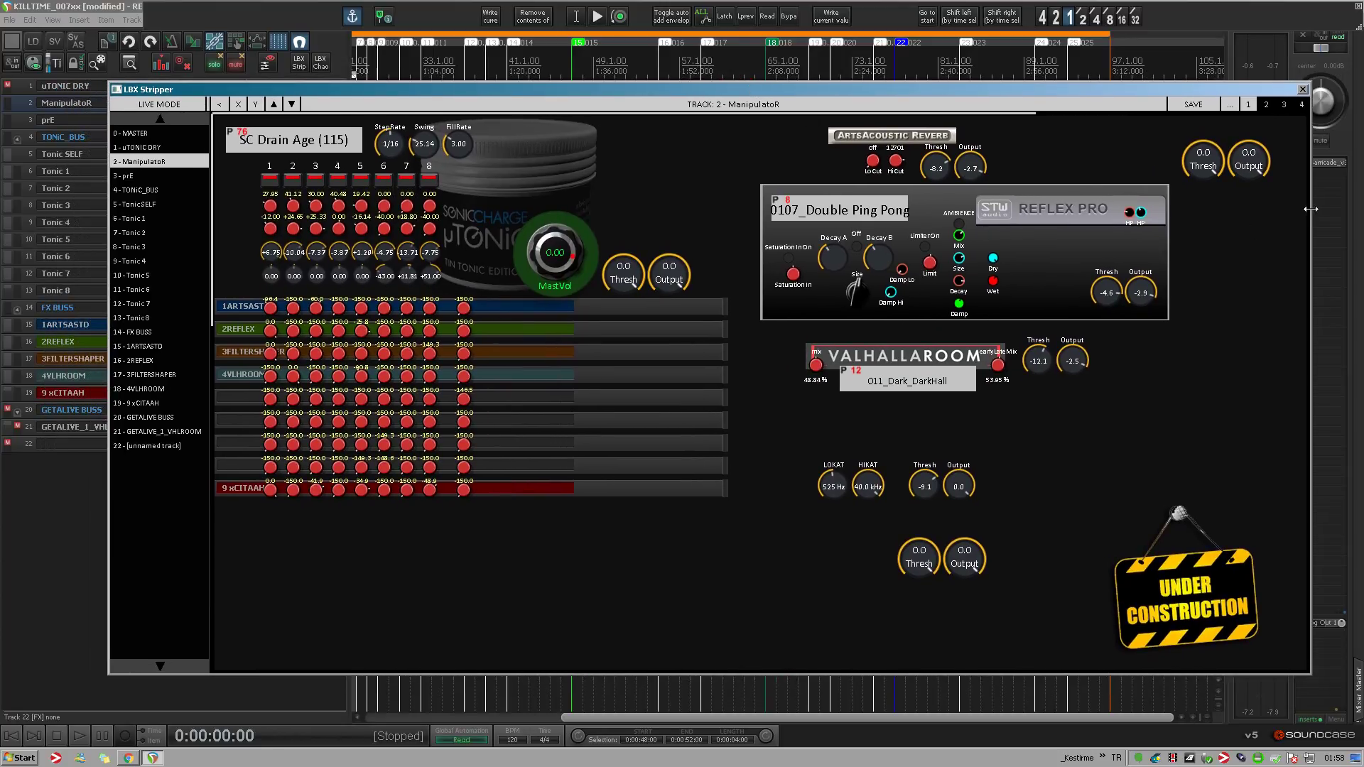
left_click_drag(300, 91, 201, 91)
left_click(175, 107)
left_click_drag(1243, 154, 1162, 158)
left_click_drag(1030, 85, 1056, 96)
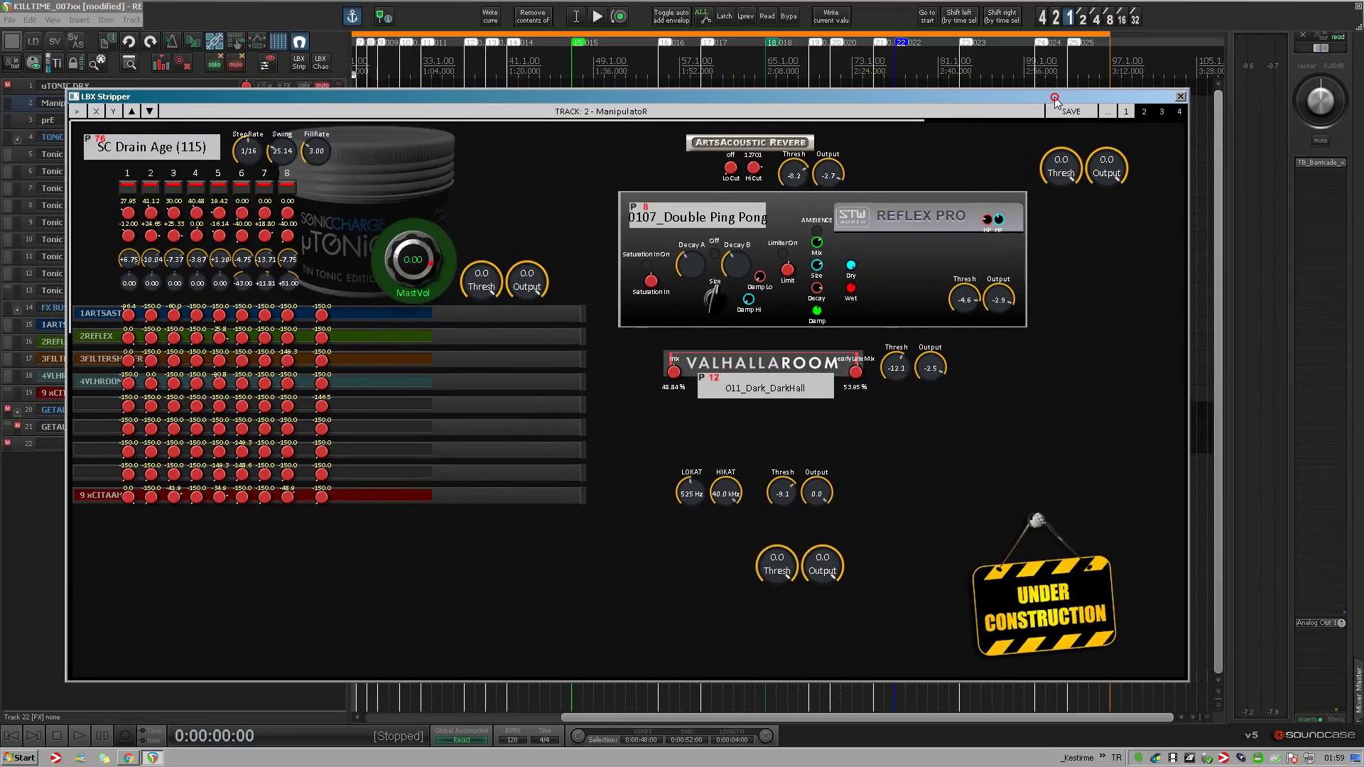
Step: Return to the project start and play the song with the LBX Stripper controls in view
left_click(12, 737)
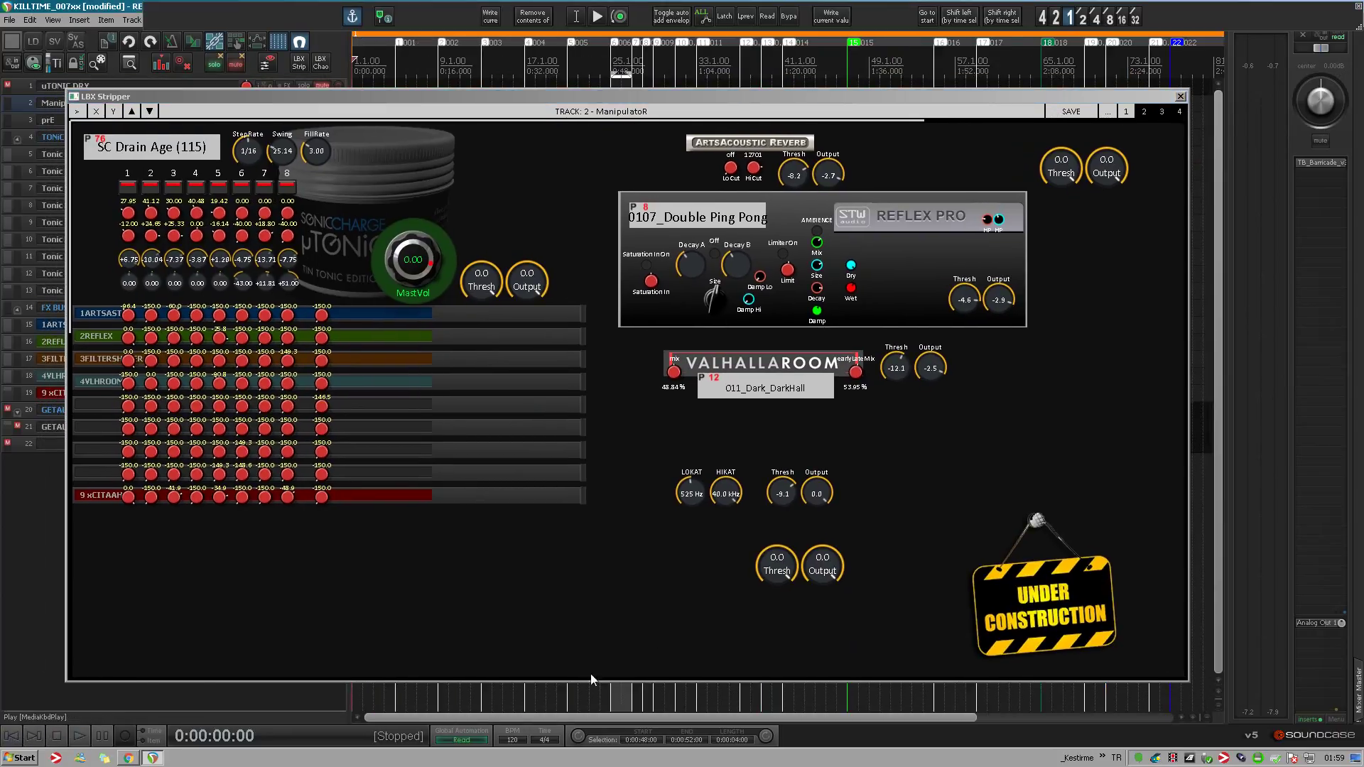
scroll(513, 700, "down", 1)
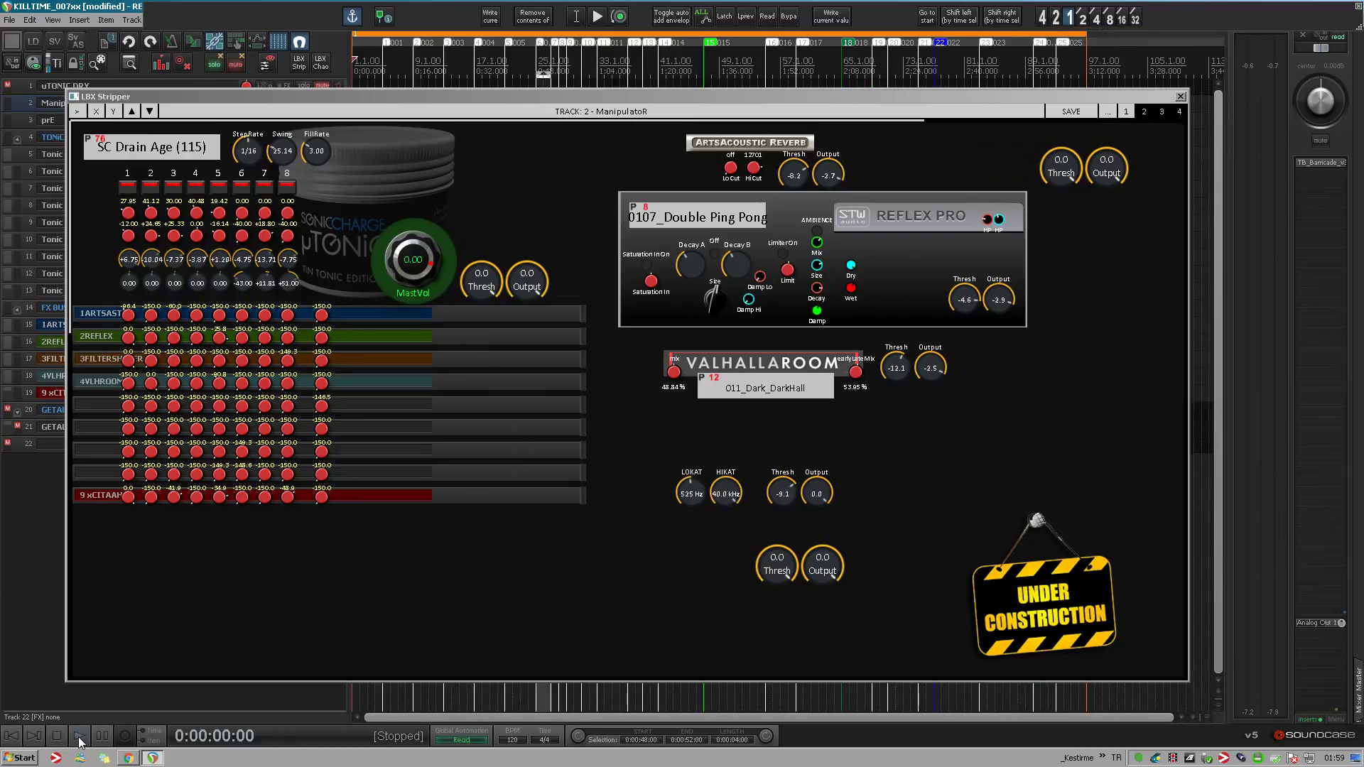
left_click_drag(535, 104, 541, 107)
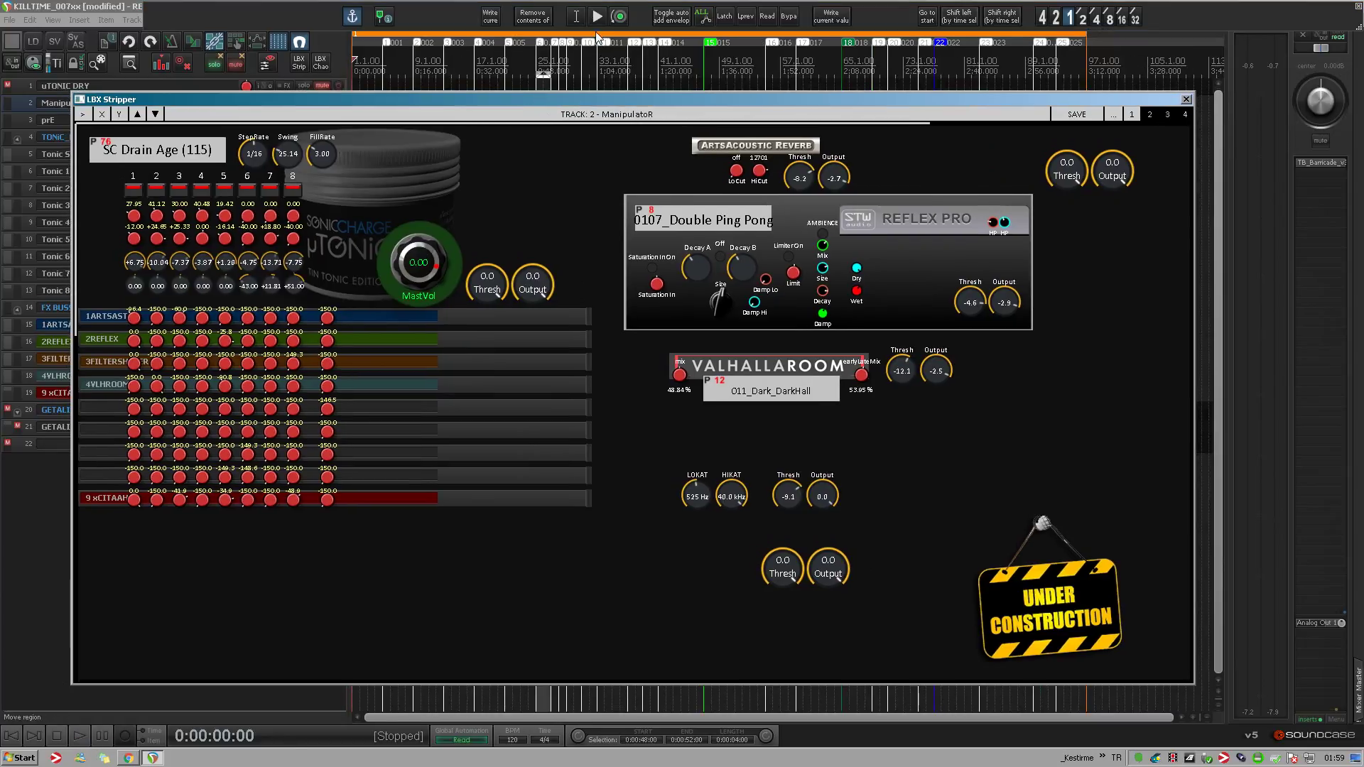
left_click(597, 19)
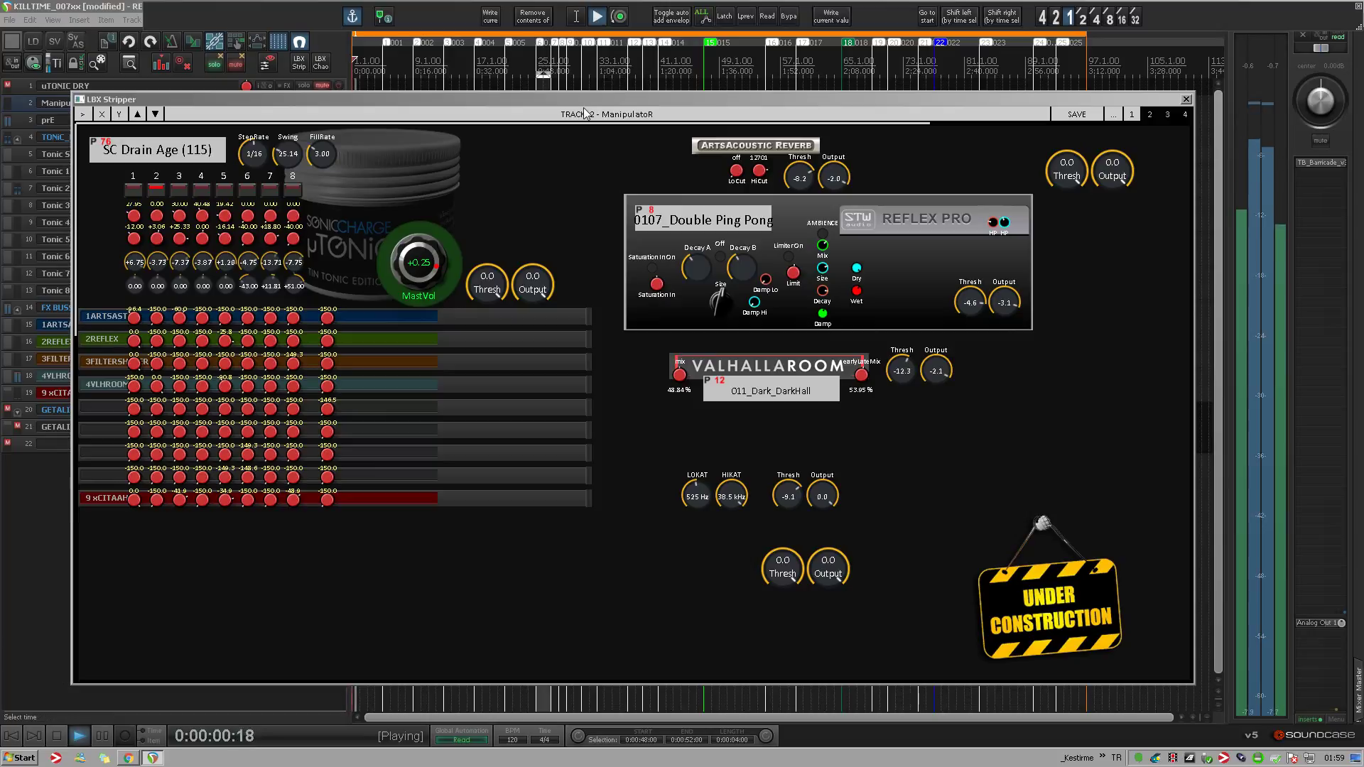
left_click_drag(577, 103, 577, 100)
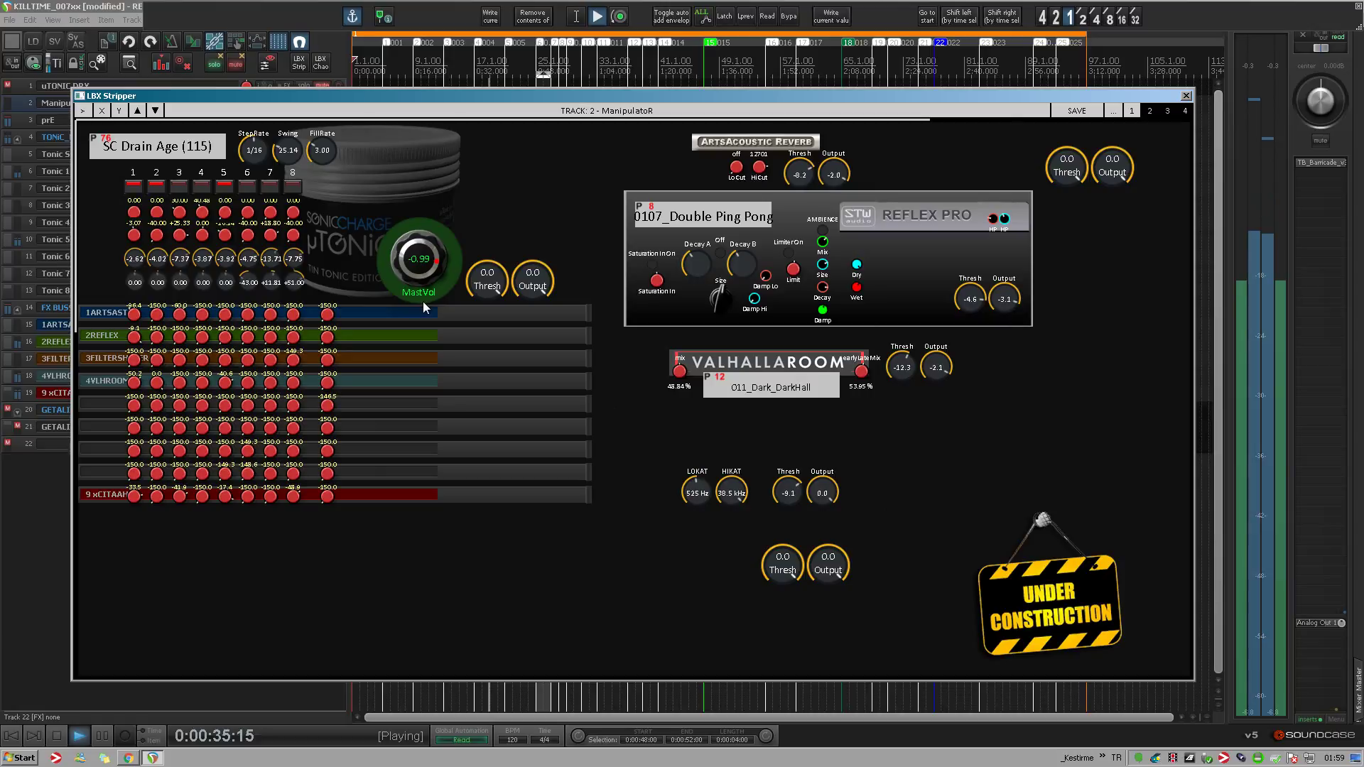
Step: View the µTonic and REFLEX PRO plugin windows from their LBX Stripper controls, closing each after inspection
left_click(424, 301)
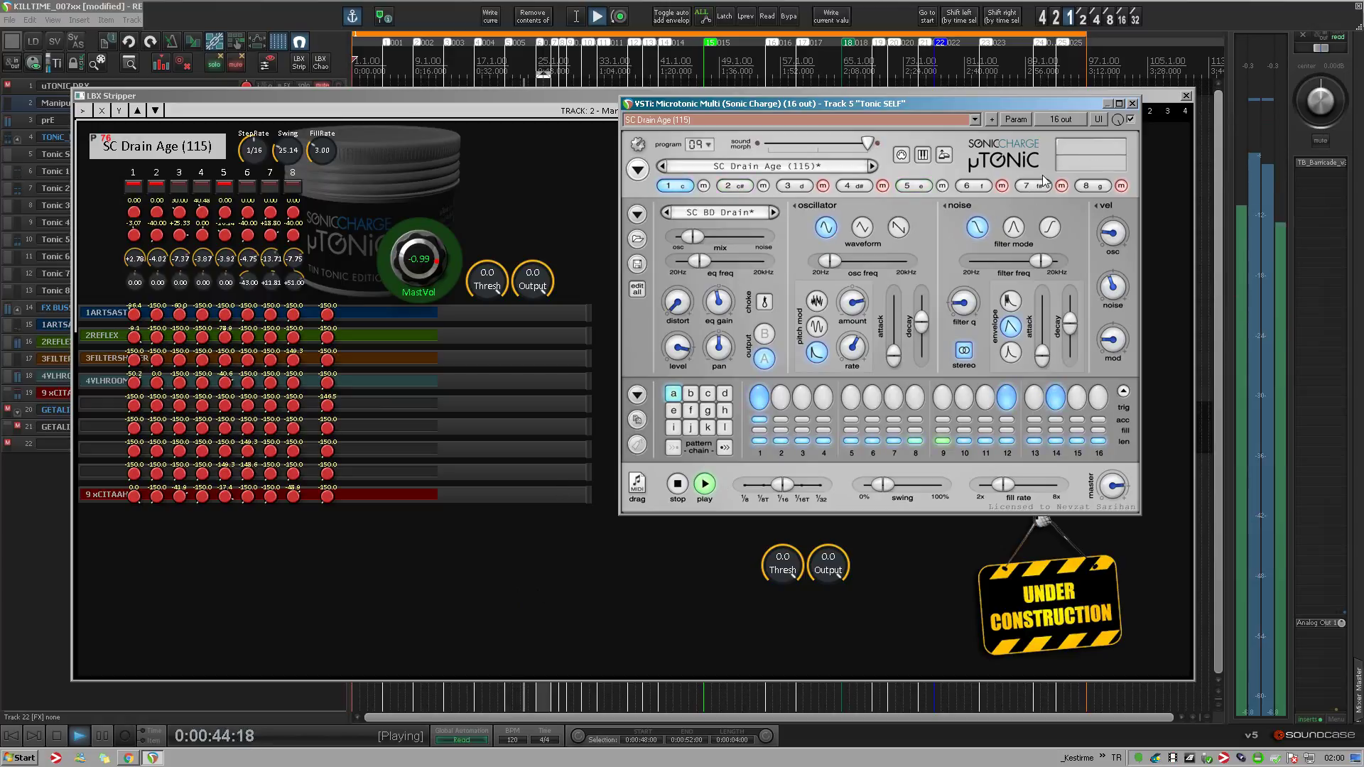
left_click(496, 524)
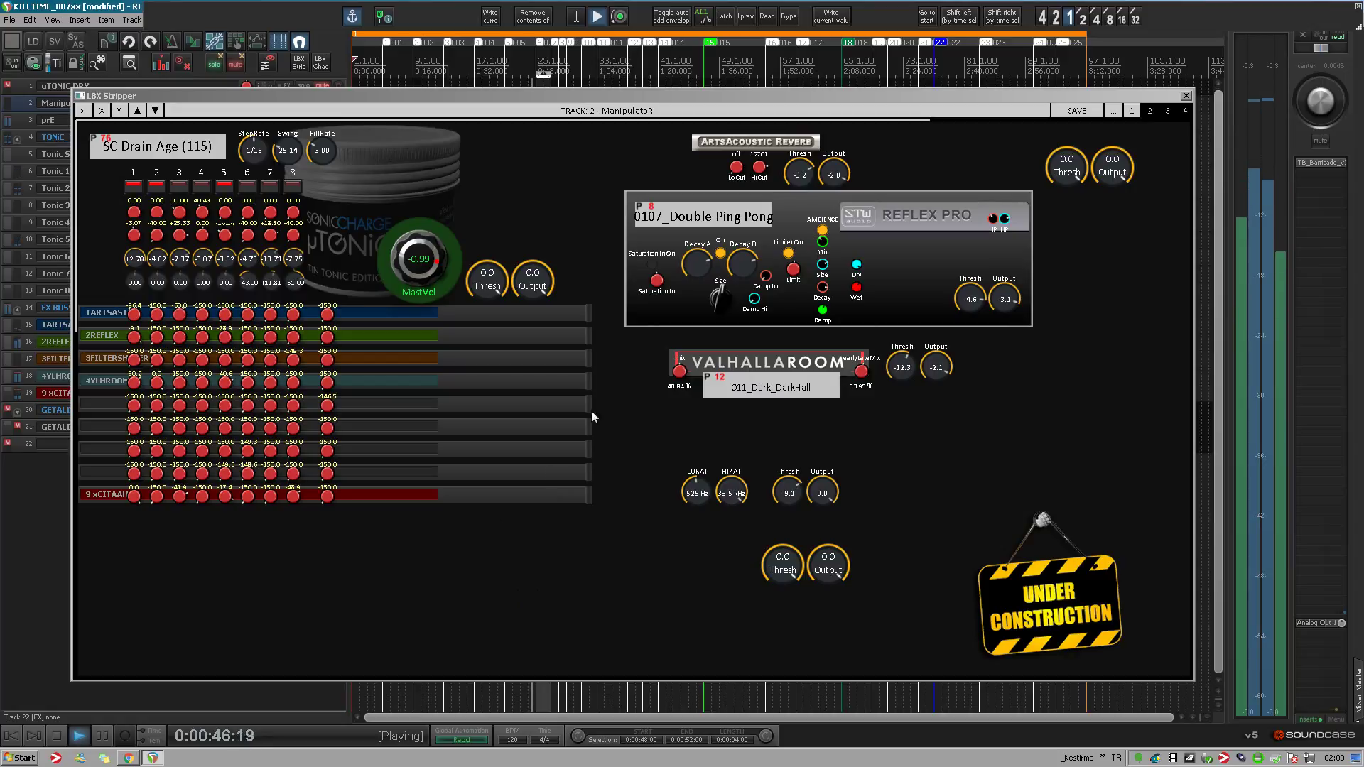
right_click(697, 266)
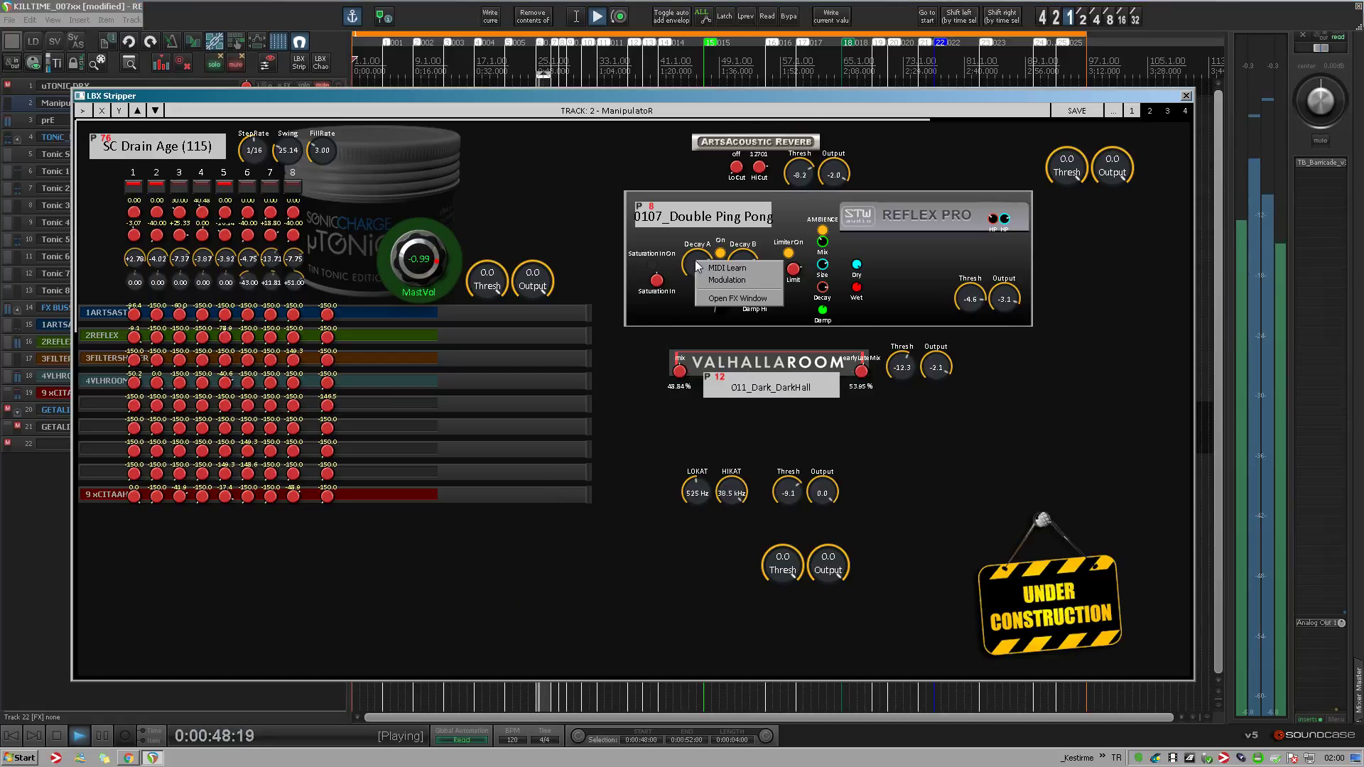
left_click(608, 452)
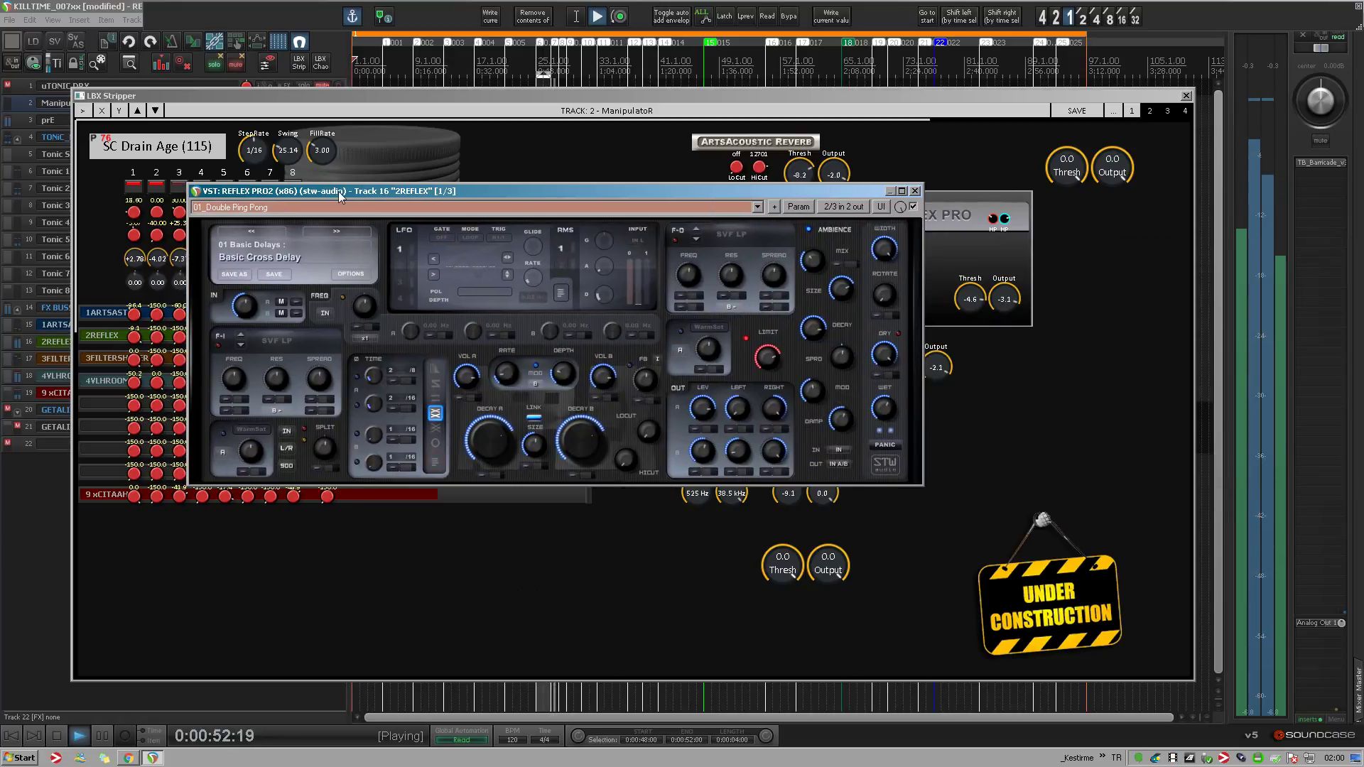
left_click(915, 190)
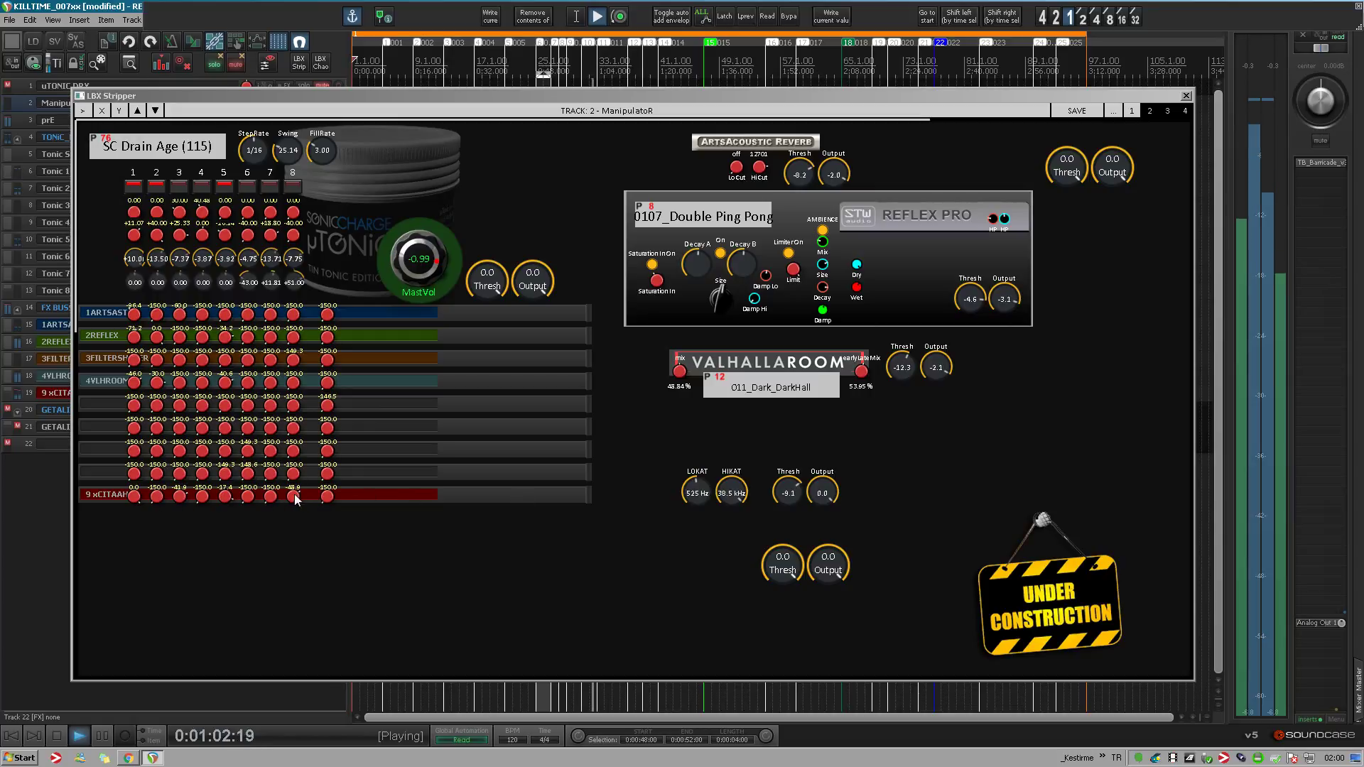
Step: View and close the TDR Nova window from the LOKAT control, and open the FX window of the Output knob beside MastVol
right_click(696, 489)
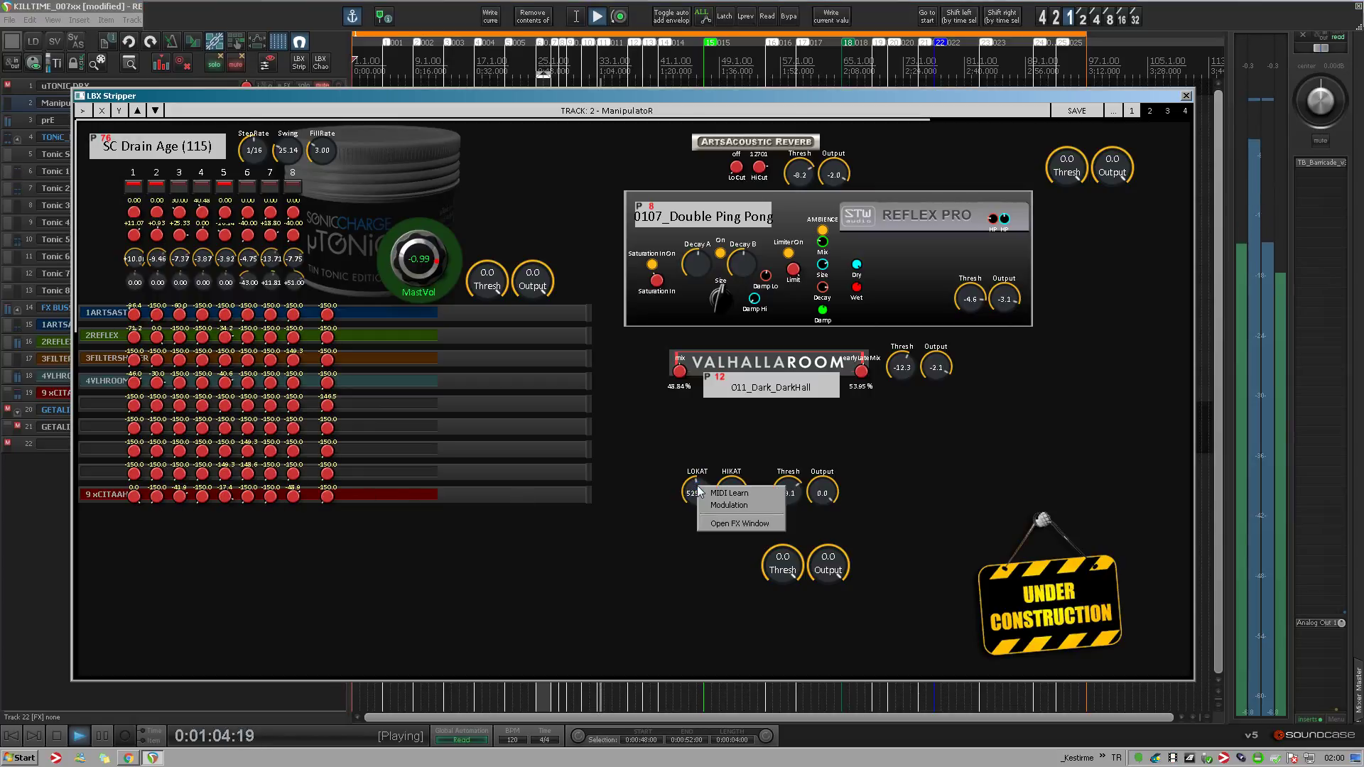
left_click(705, 526)
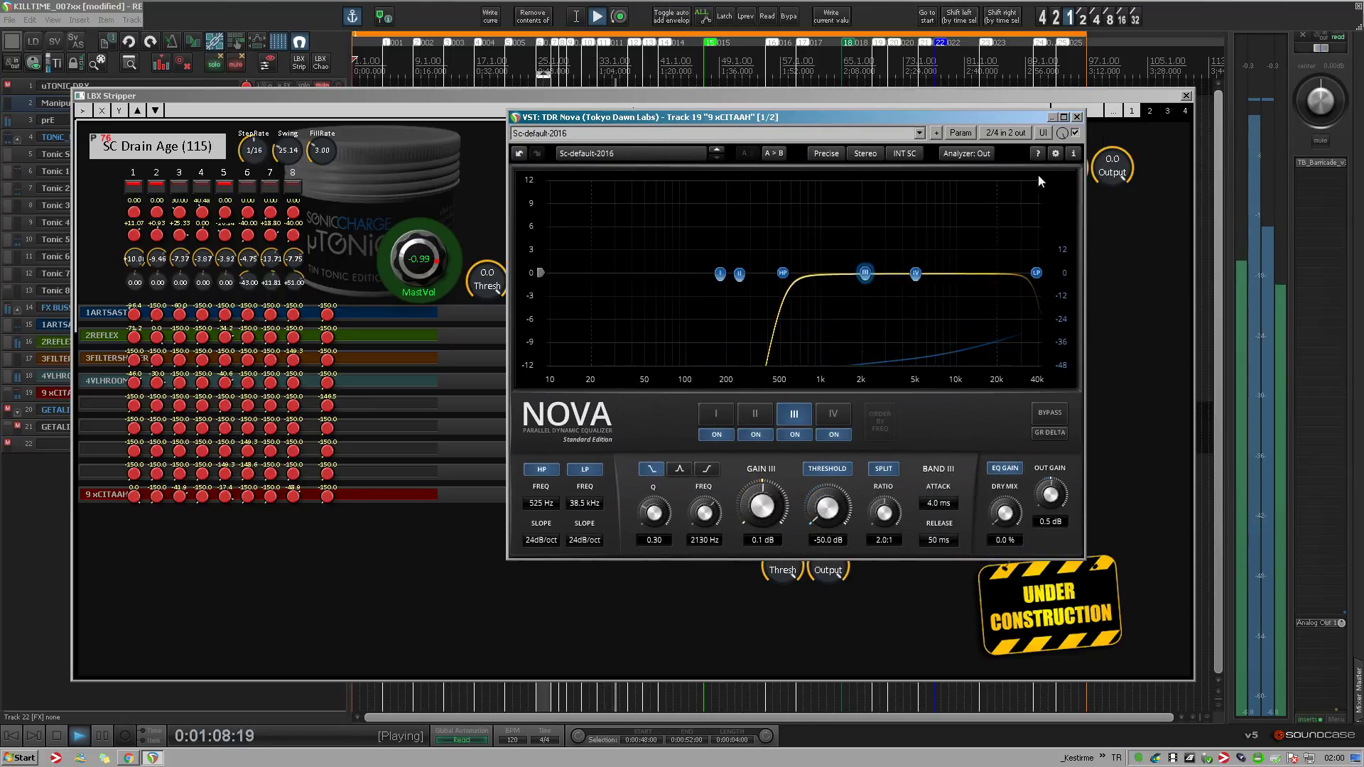
left_click(1078, 117)
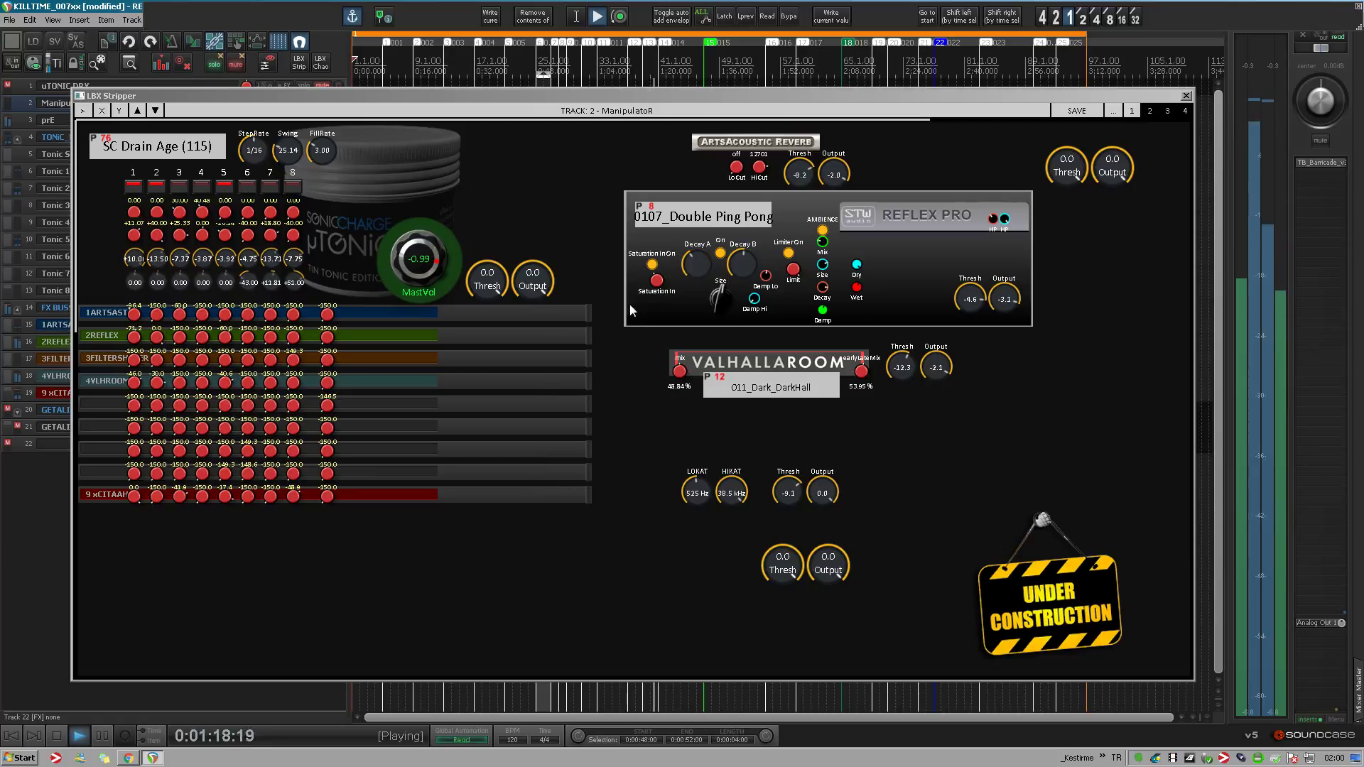
right_click(538, 278)
left_click(549, 318)
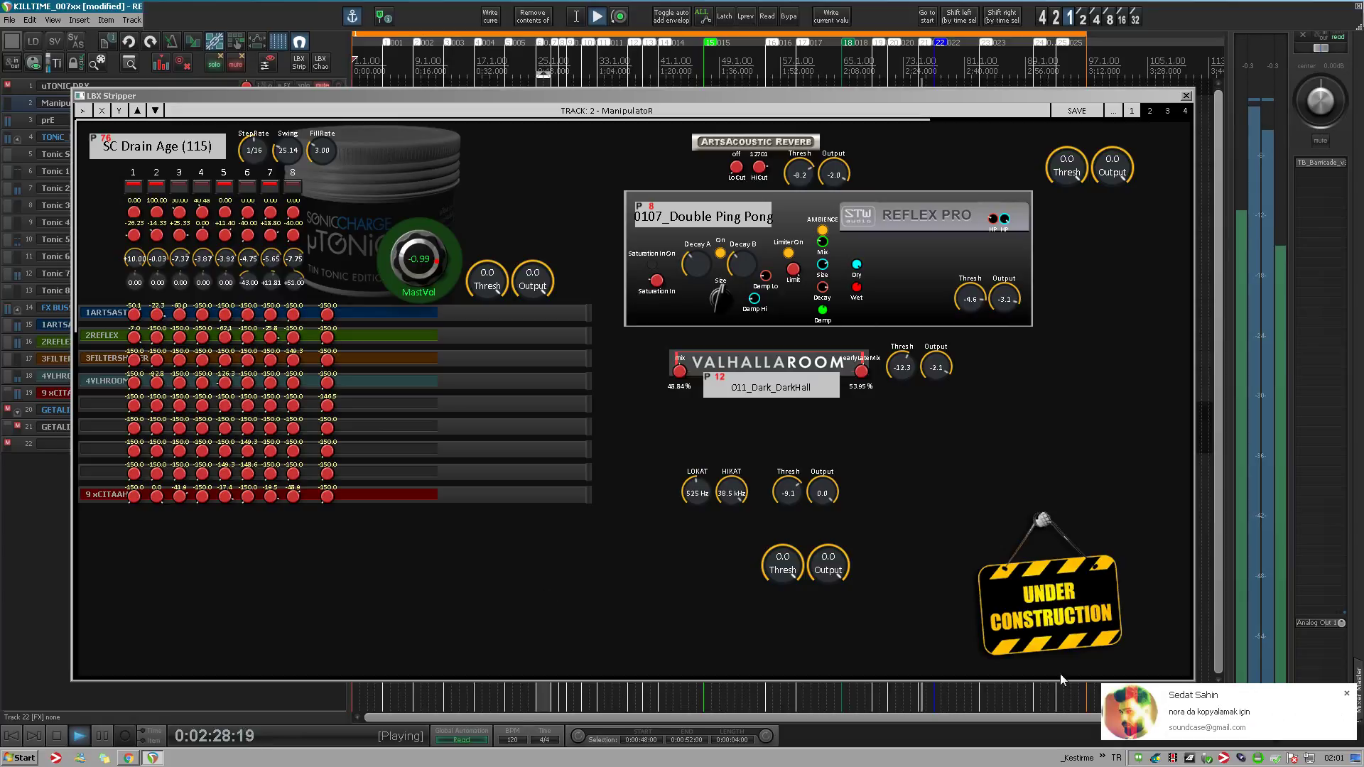
Step: Open the incoming chat notification and minimize the Google Hangouts window
left_click(1227, 709)
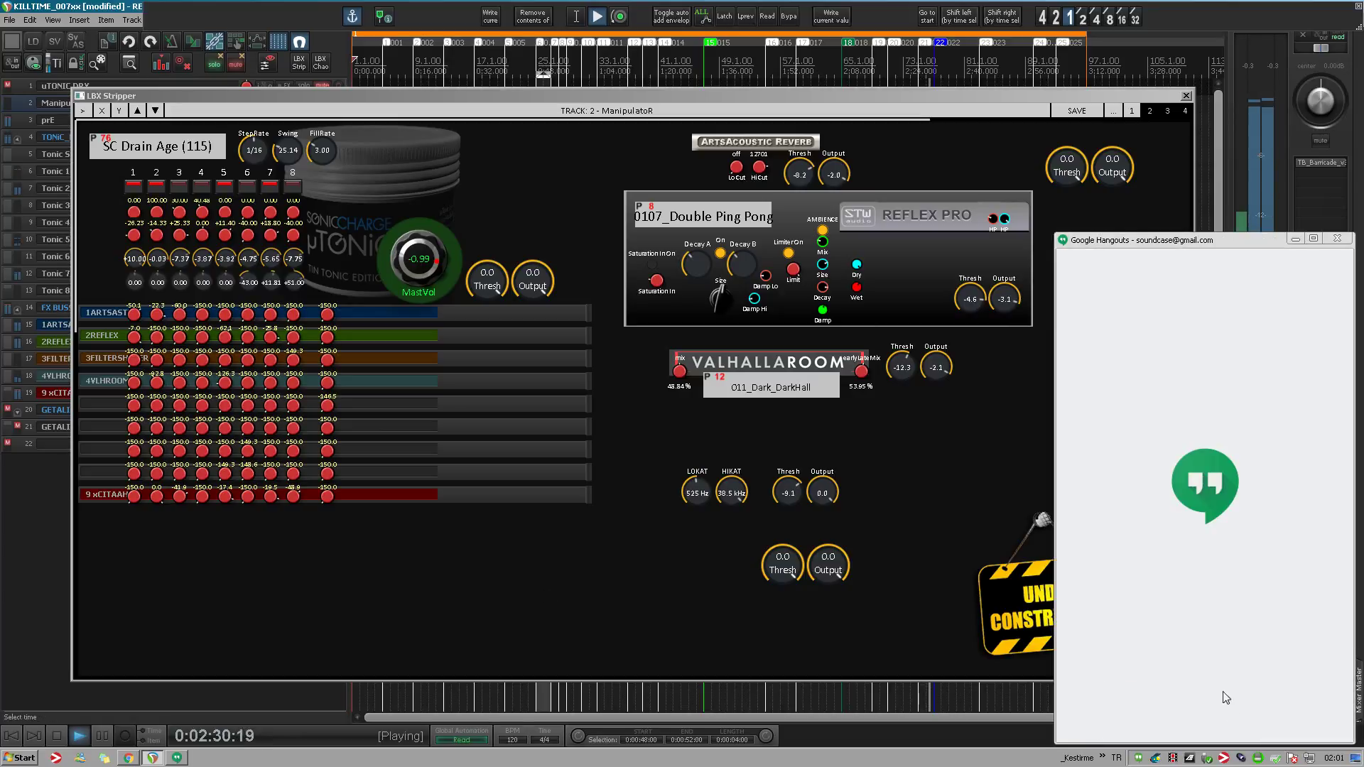
left_click(1295, 239)
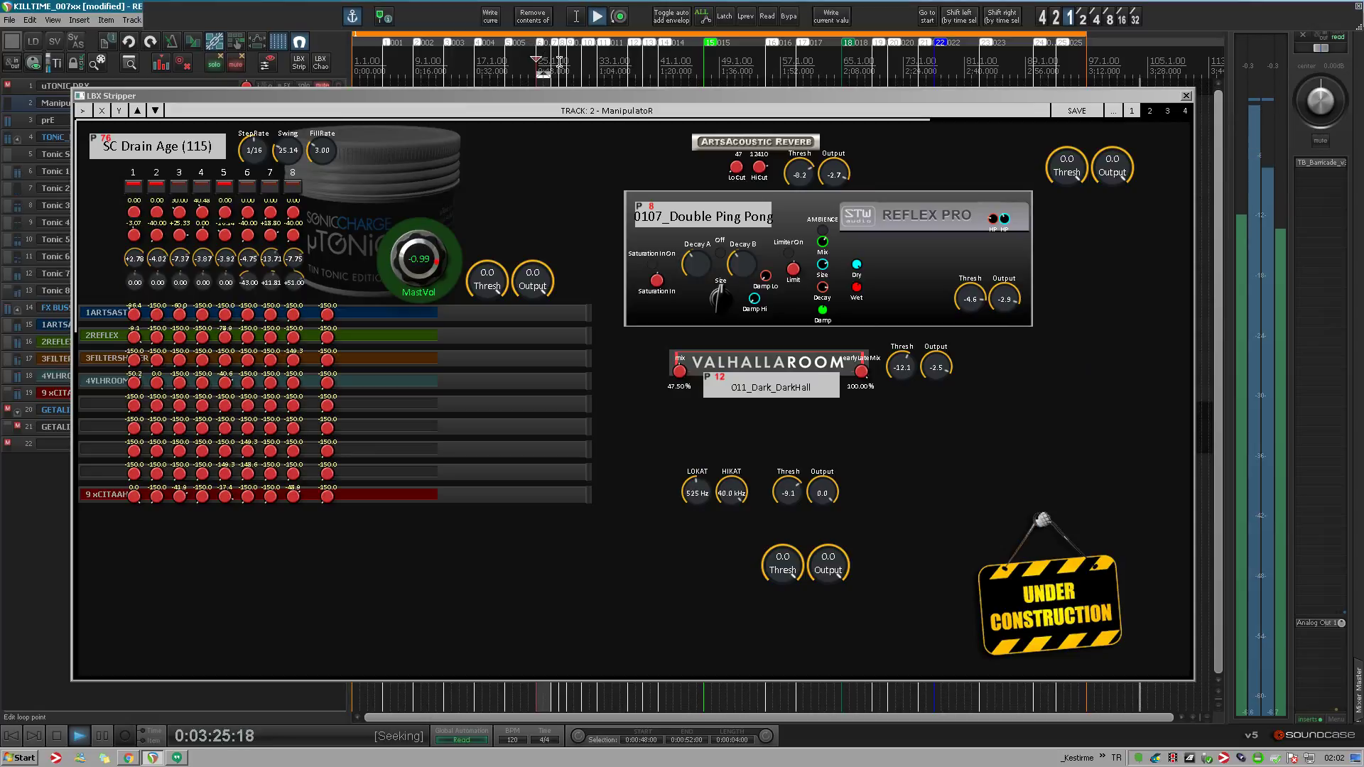
Step: Audition four-second loops starting at 0:00:48:00, 0:01:08:00 and 0:02:32:00, shifting the time selection while the song plays
left_click(572, 53)
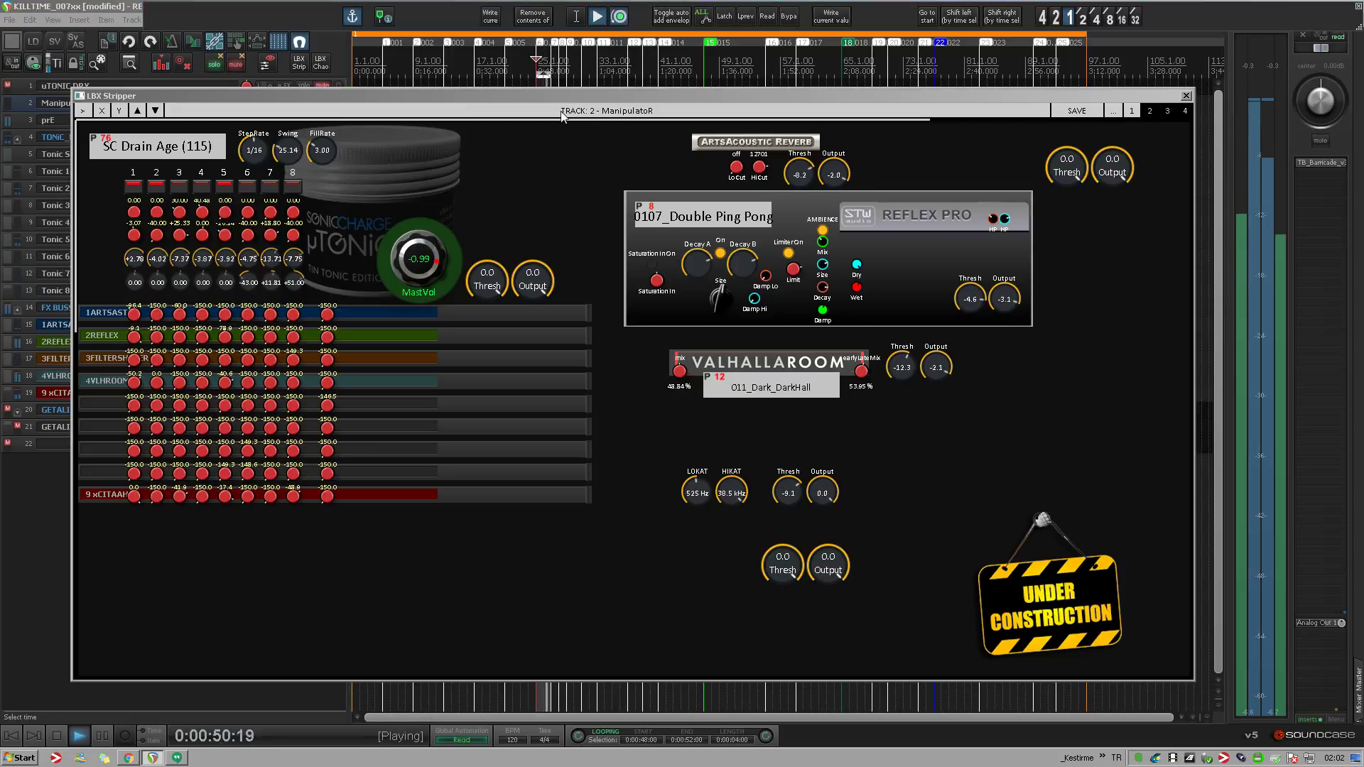
left_click_drag(549, 95, 539, 129)
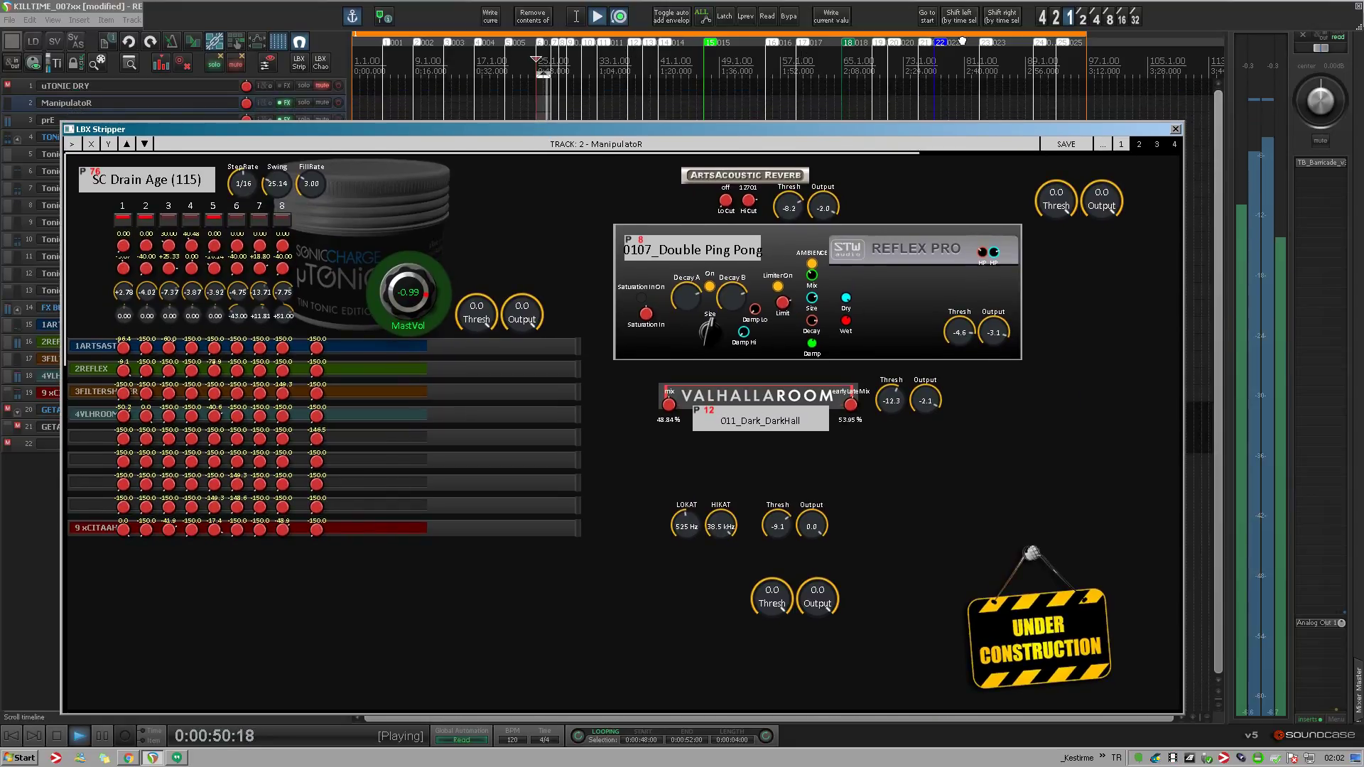
left_click(1002, 16)
left_click(1002, 16)
left_click(1002, 16)
left_click(1002, 17)
left_click(1002, 16)
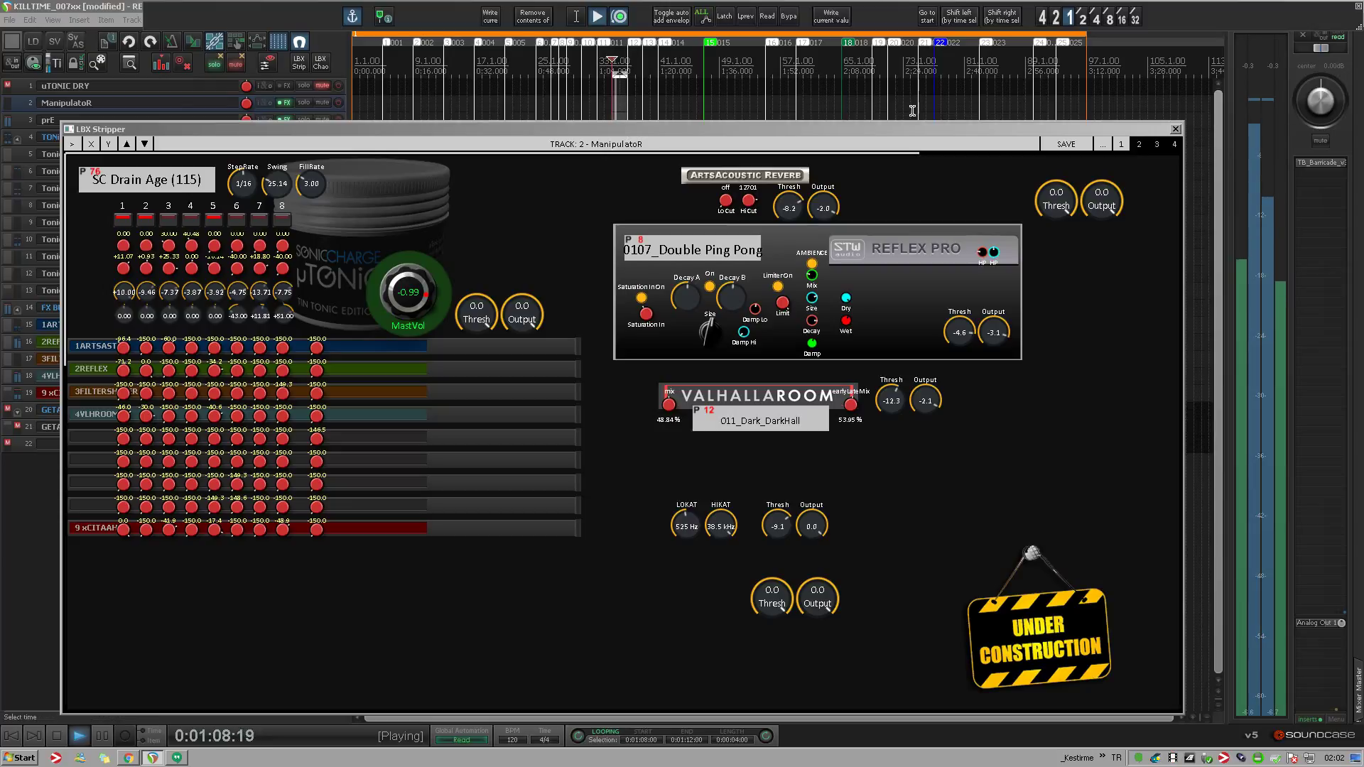
left_click(935, 58)
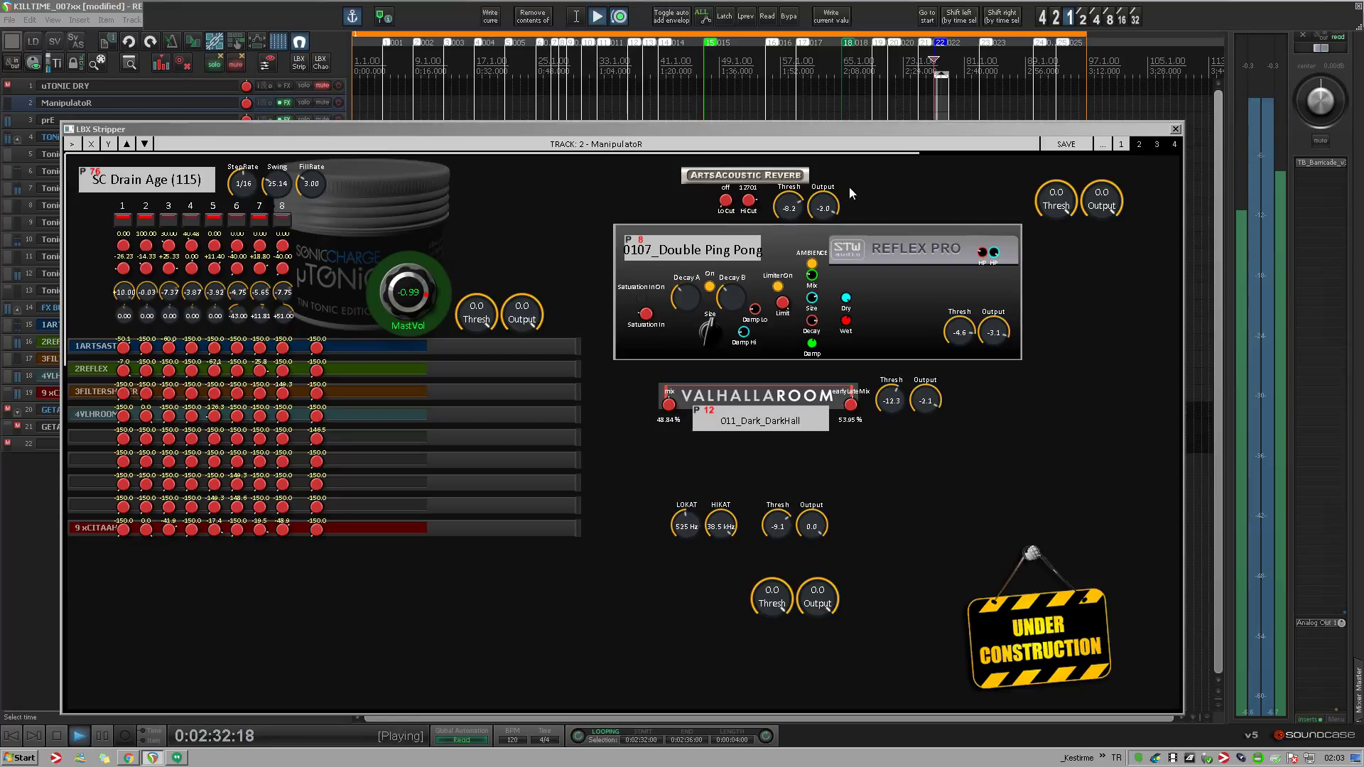
Step: Set the loop selection to 0:01:32:00–0:01:40:00, play from its start, and stop playback
left_click_drag(705, 81, 737, 82)
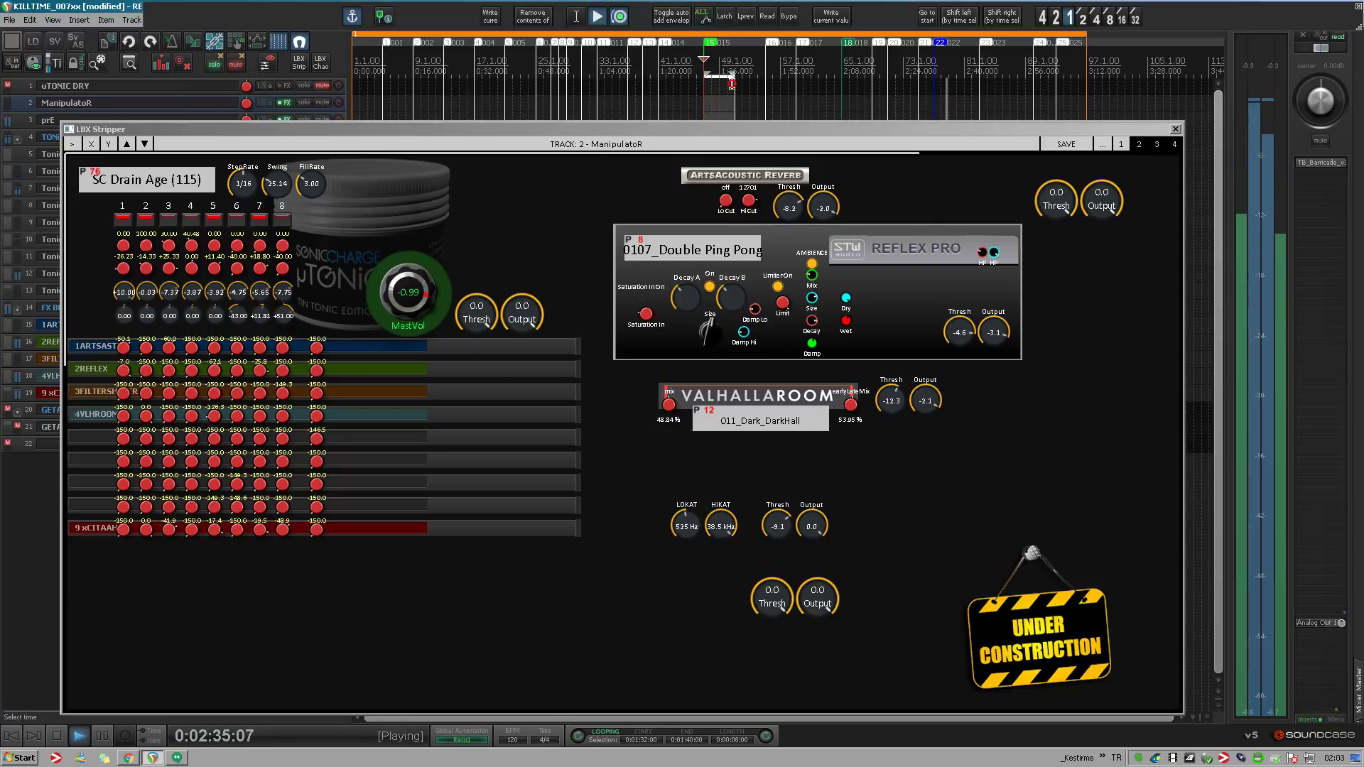
left_click(926, 21)
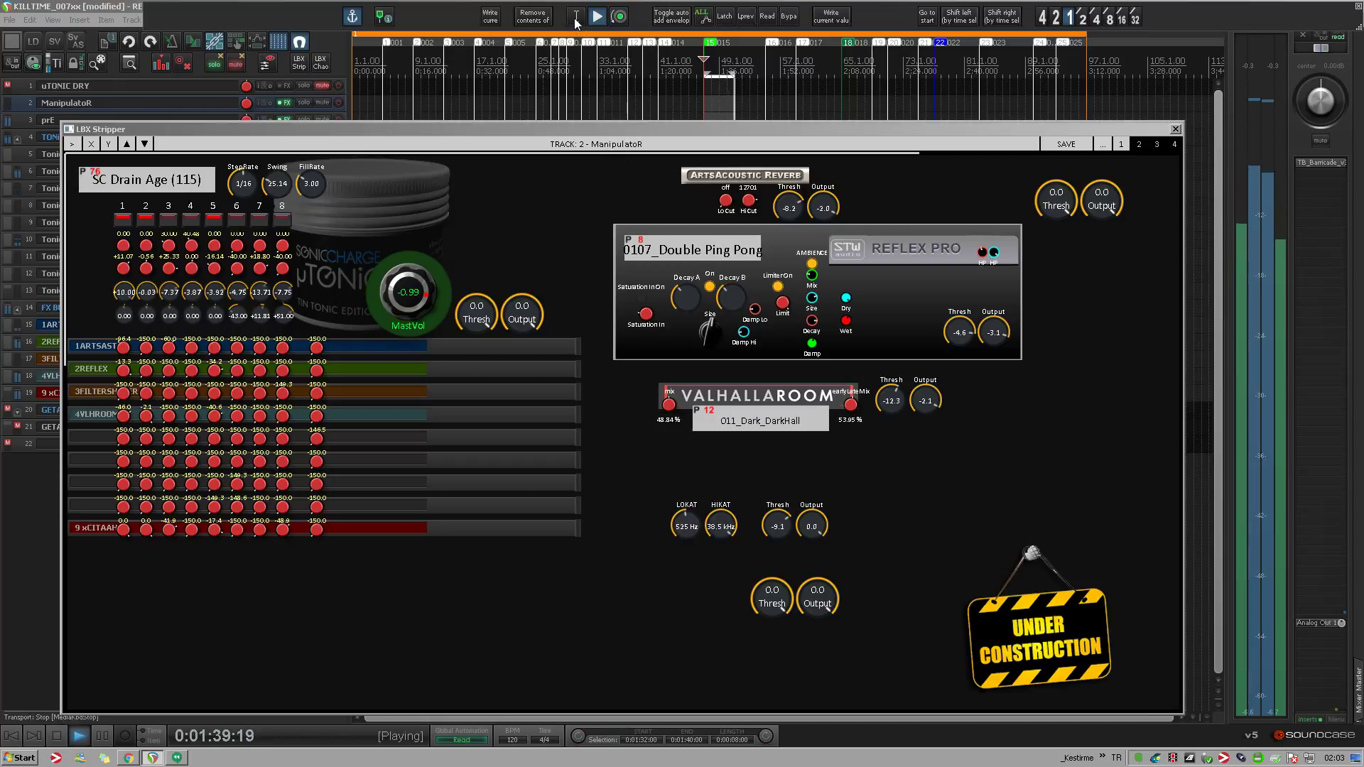
key("space")
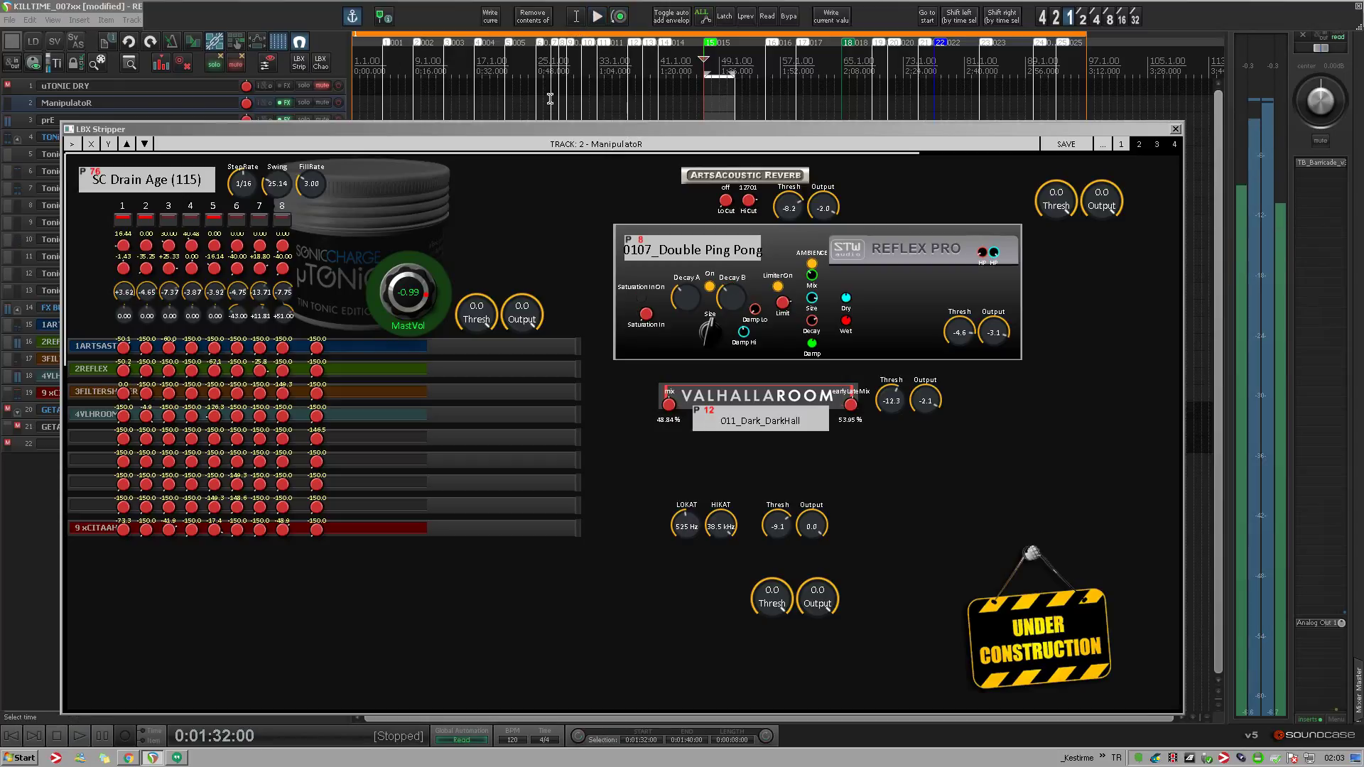